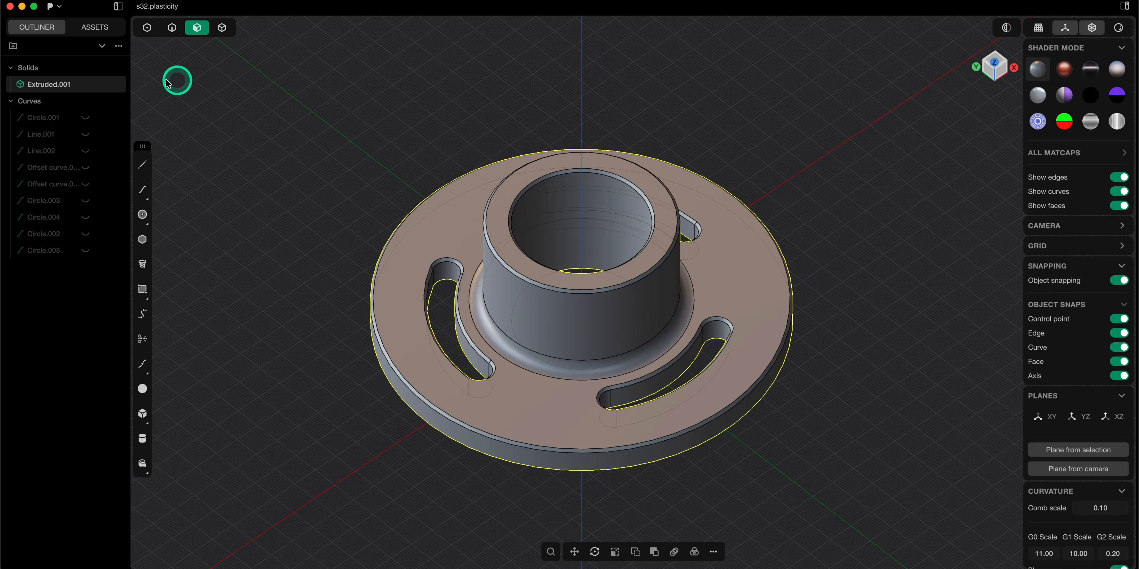
- Create a new empty file, clearing the flange model from the scene
left_click(59, 10)
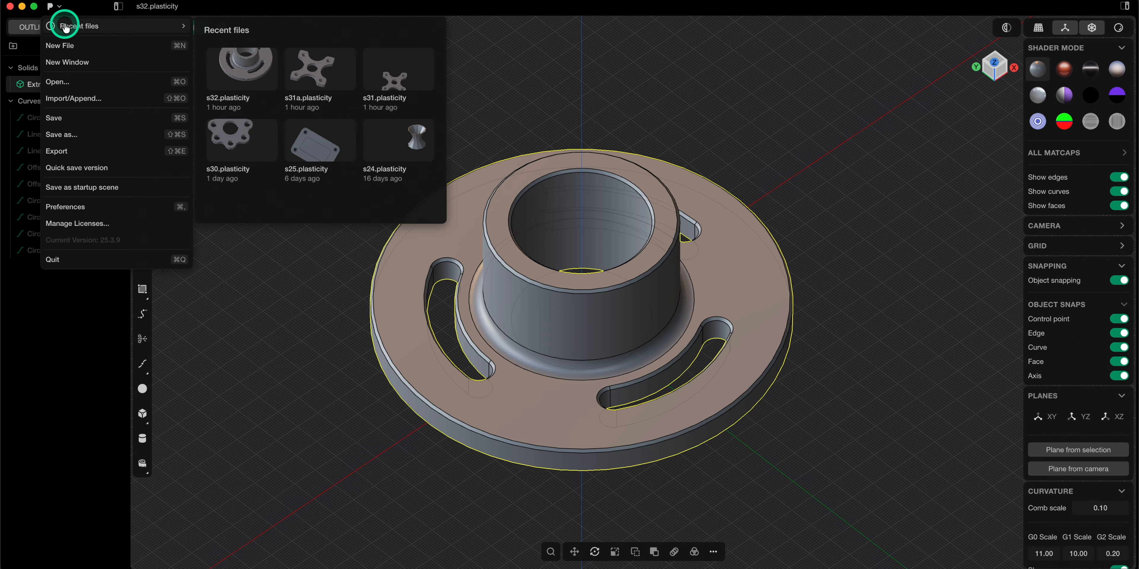
left_click(72, 49)
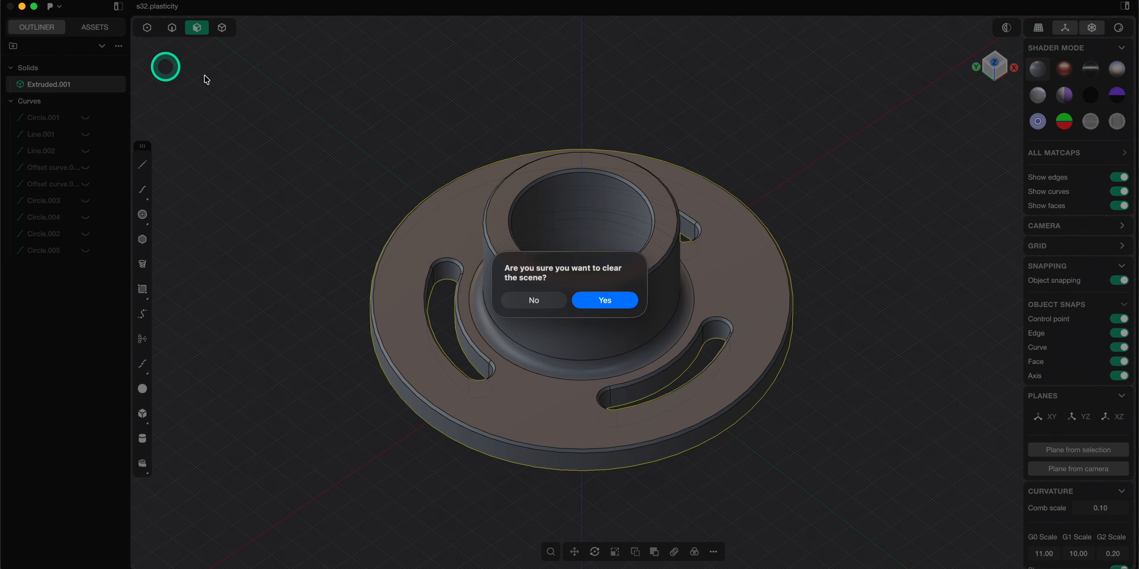
left_click(628, 298)
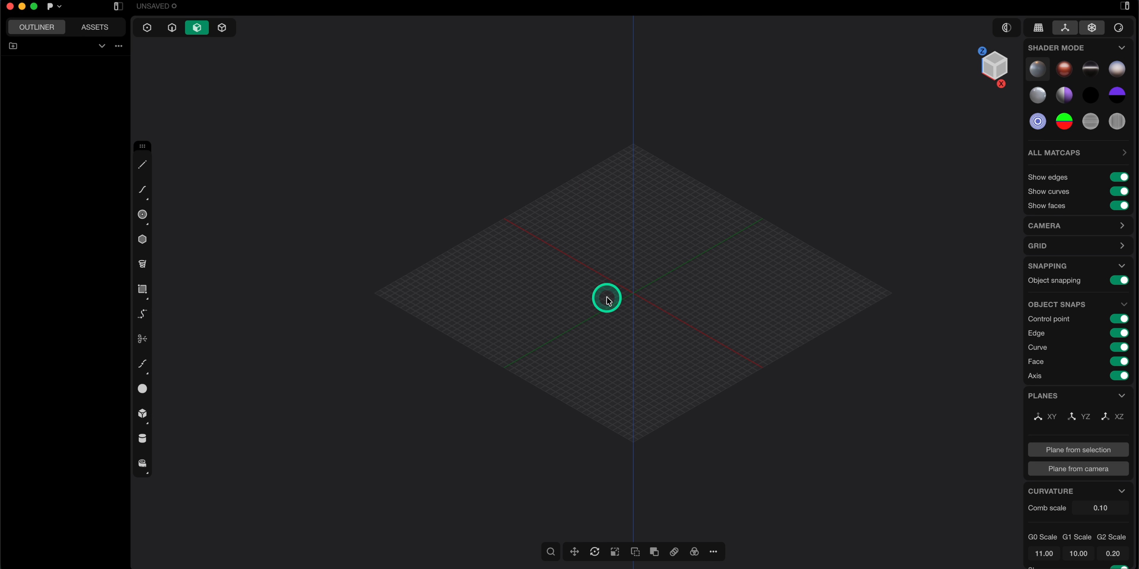
- Draw a 150 mm diameter circle on the XY plane, centred at the origin
scroll(696, 256, "up", 5)
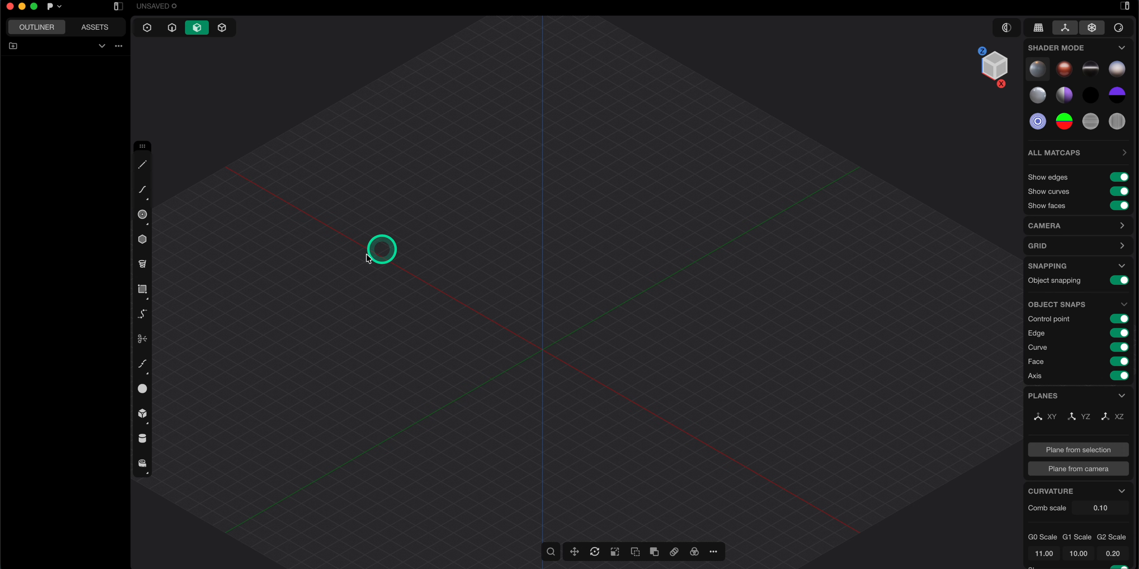
left_click(140, 215)
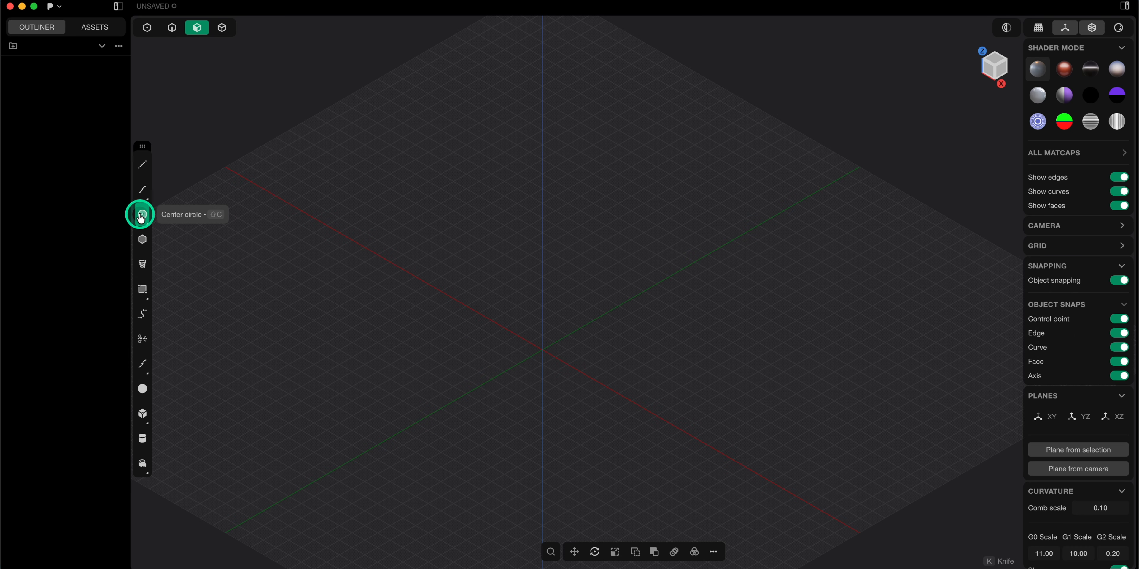
left_click(544, 353)
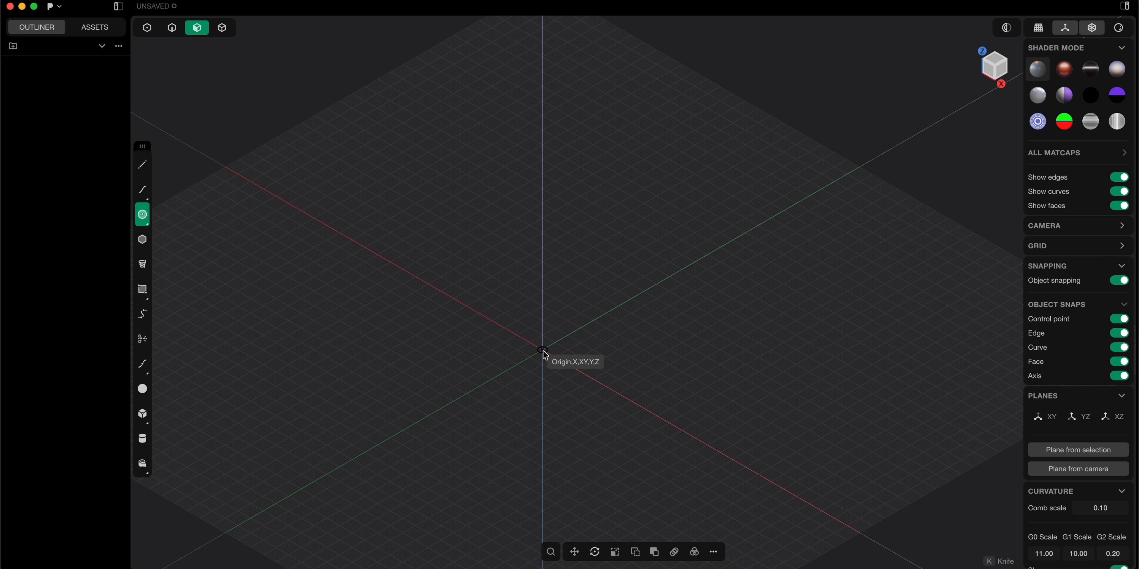
left_click_drag(544, 352, 611, 373)
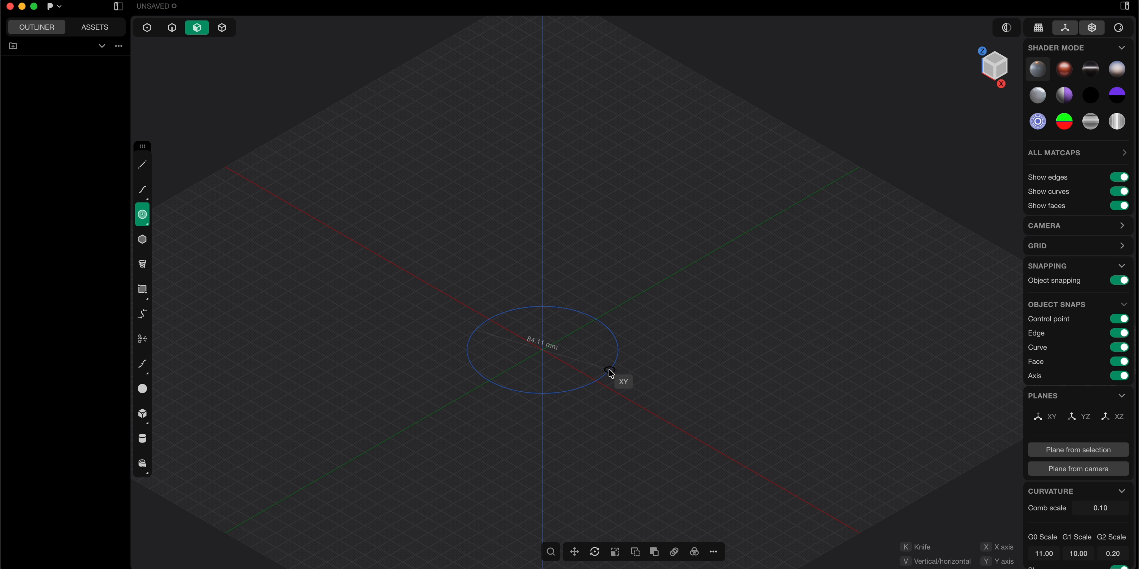
key("Tab")
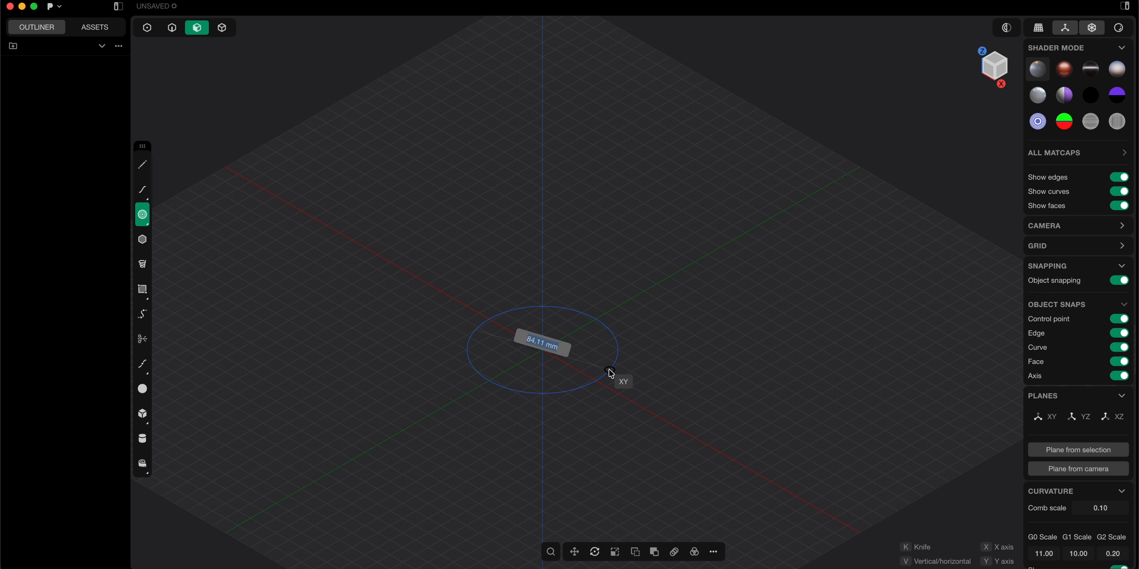
type("150")
key("Return")
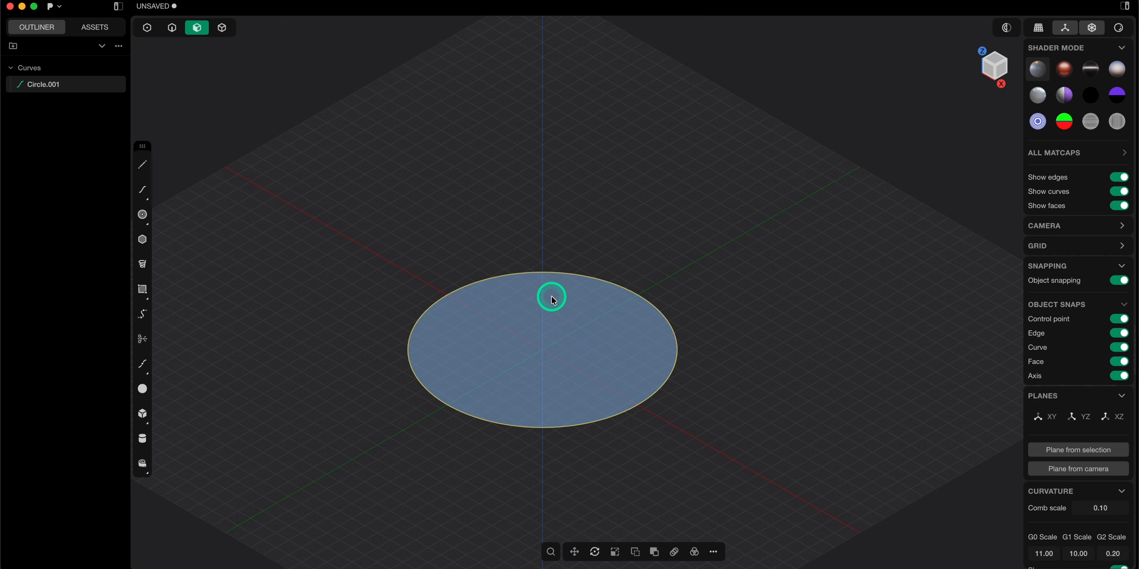
- Draw a concentric 50 mm diameter circle inside the 150 mm circle, centred at the origin
left_click(144, 215)
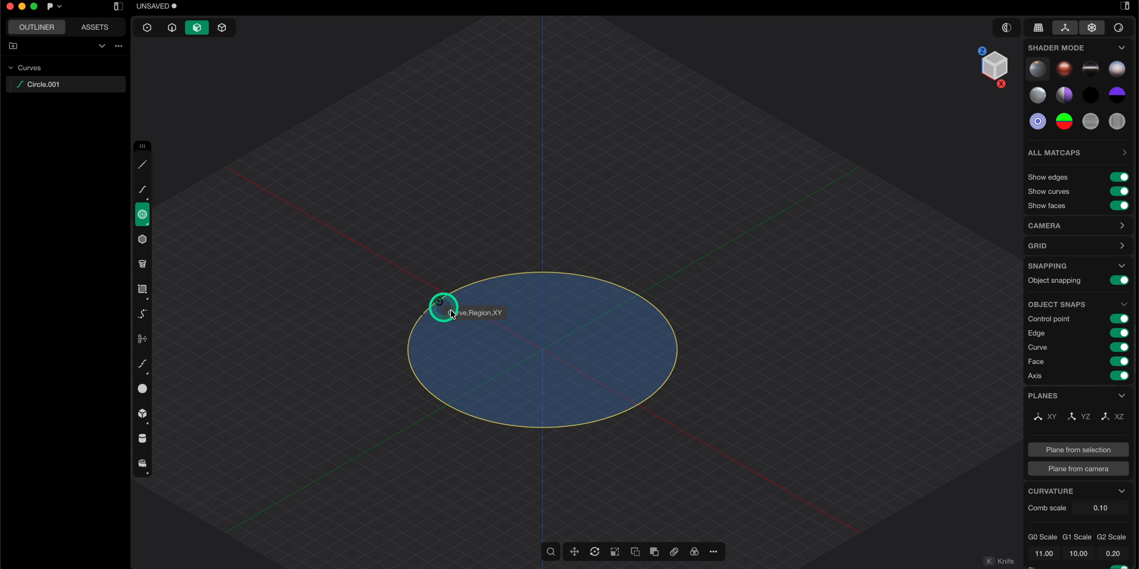
left_click(544, 352)
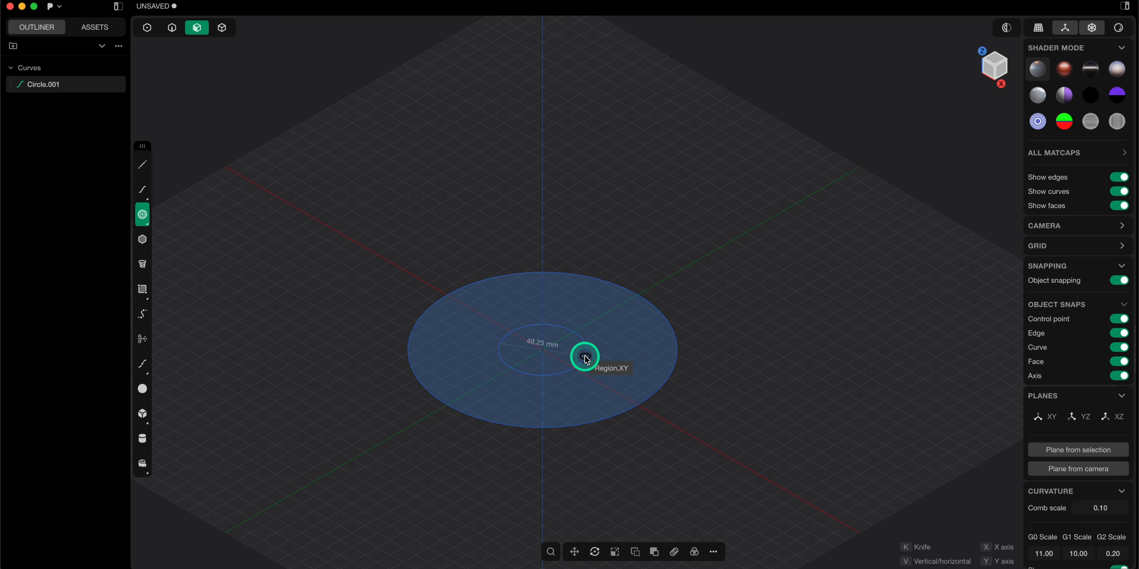
key("Tab")
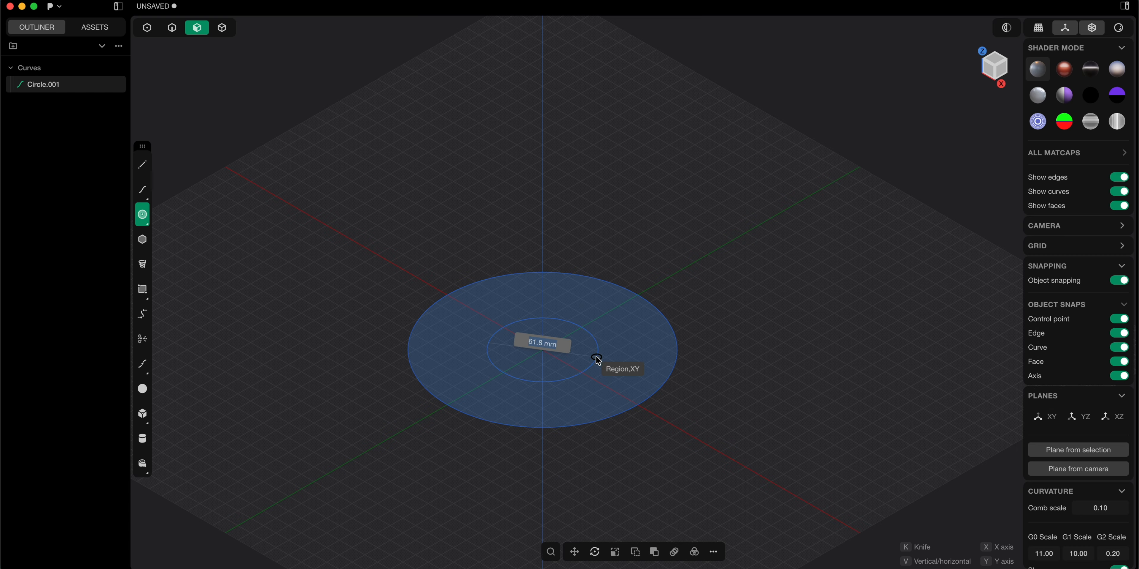
type("50")
key("Return")
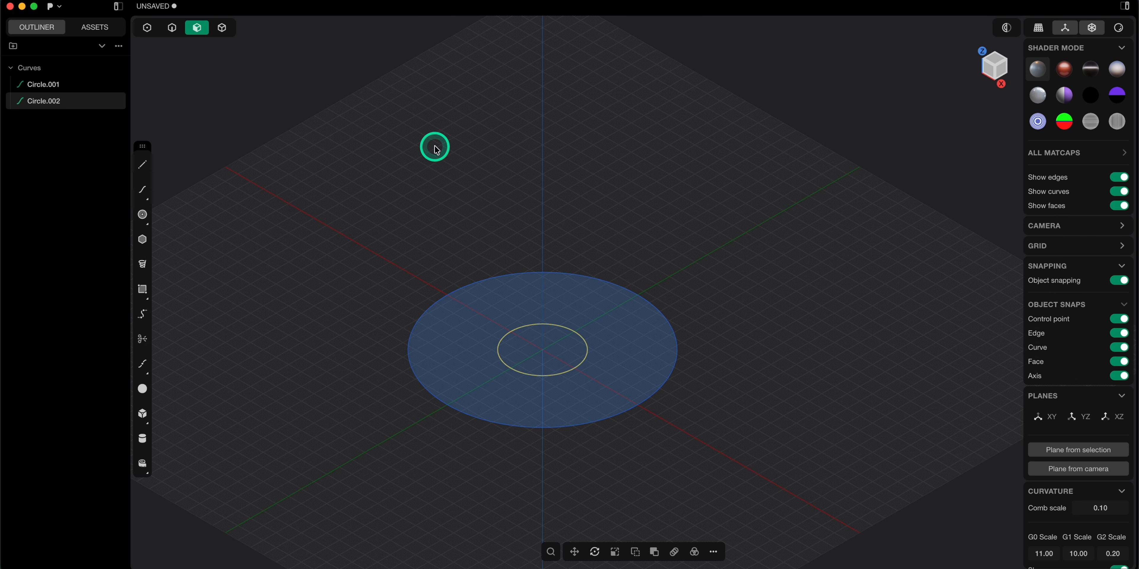
- Switch to the top view and draw a concentric 100 mm diameter circle centred at the origin
left_click(995, 56)
scroll(534, 168, "down", 5)
scroll(648, 362, "up", 6)
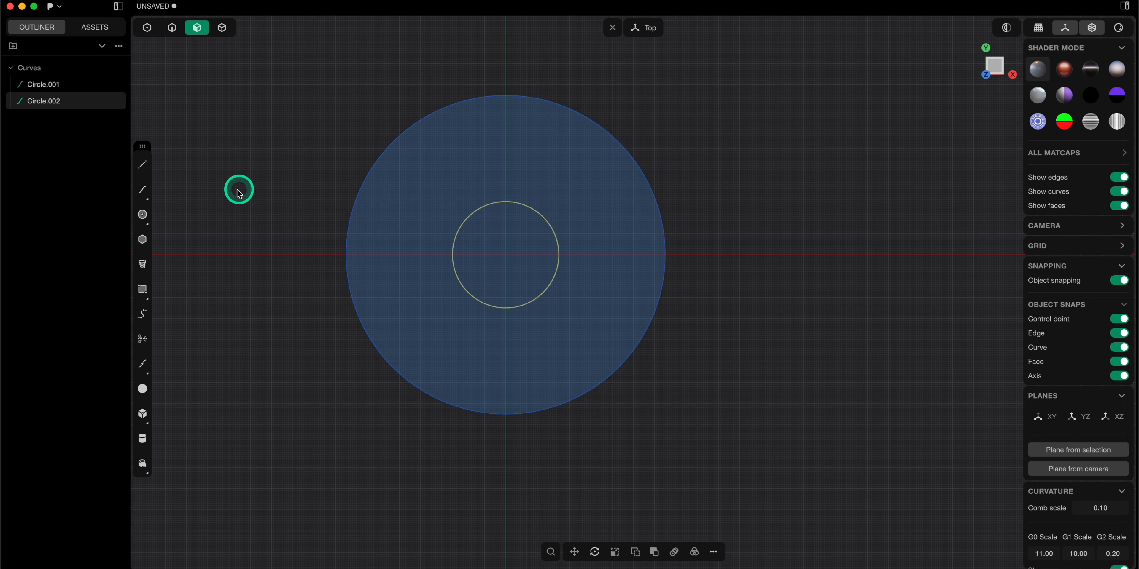
left_click(136, 224)
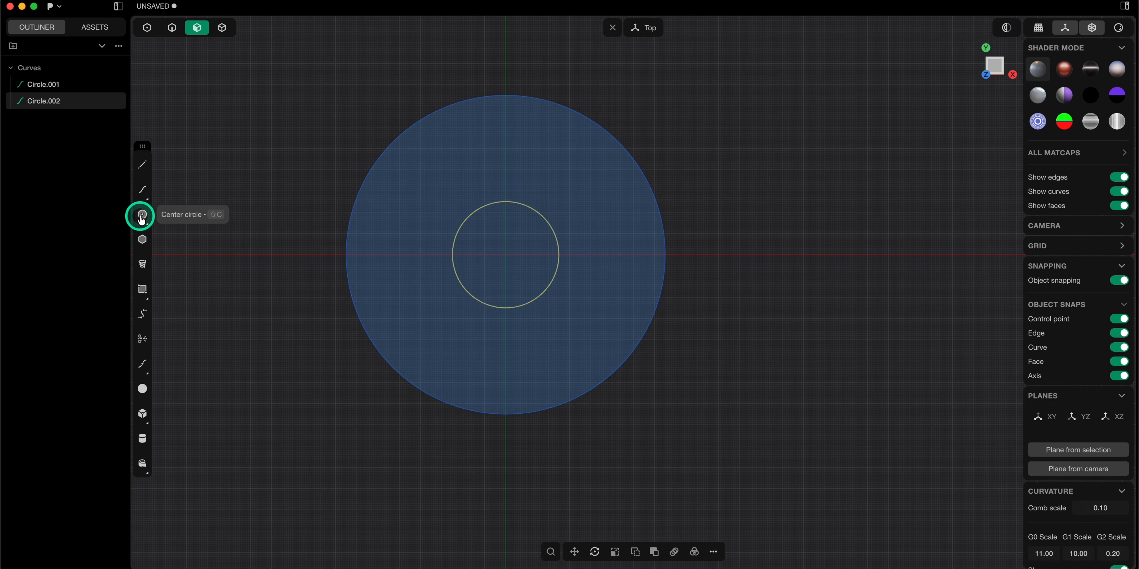
left_click(508, 257)
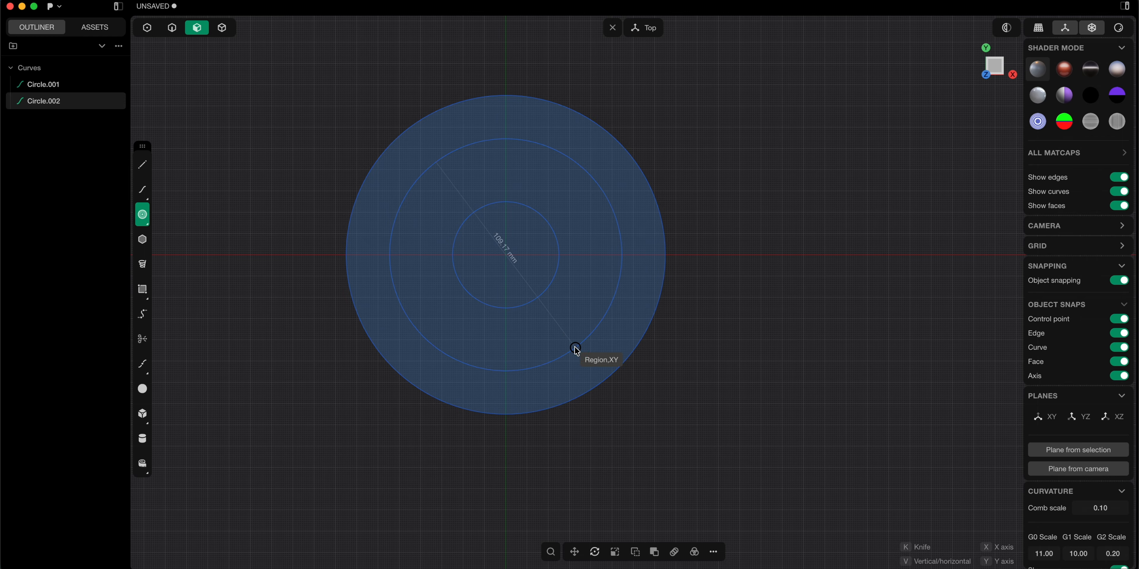
key("Tab")
type("100")
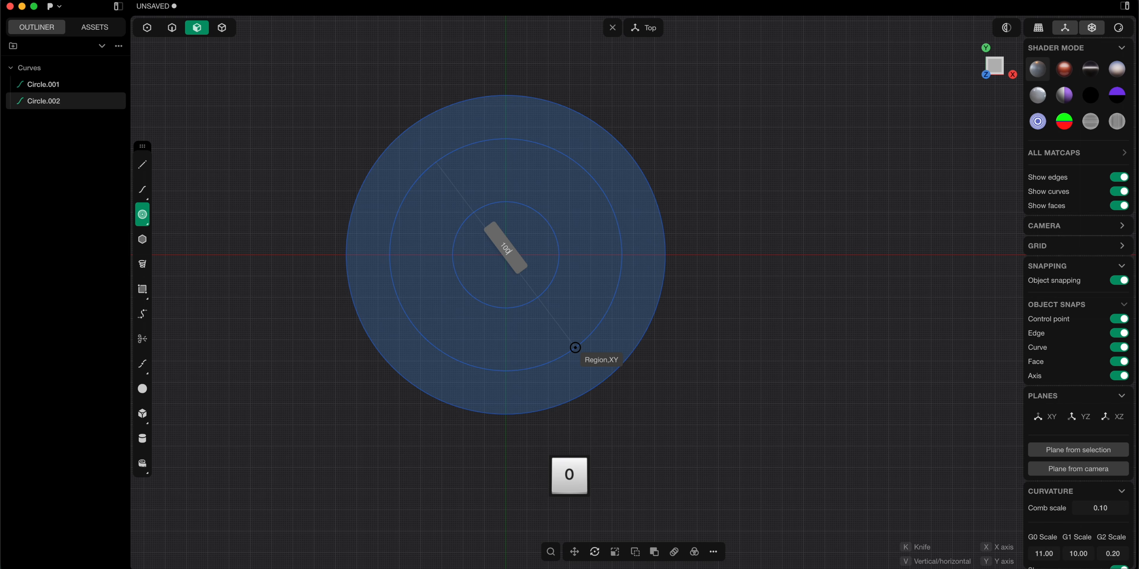
key("Return")
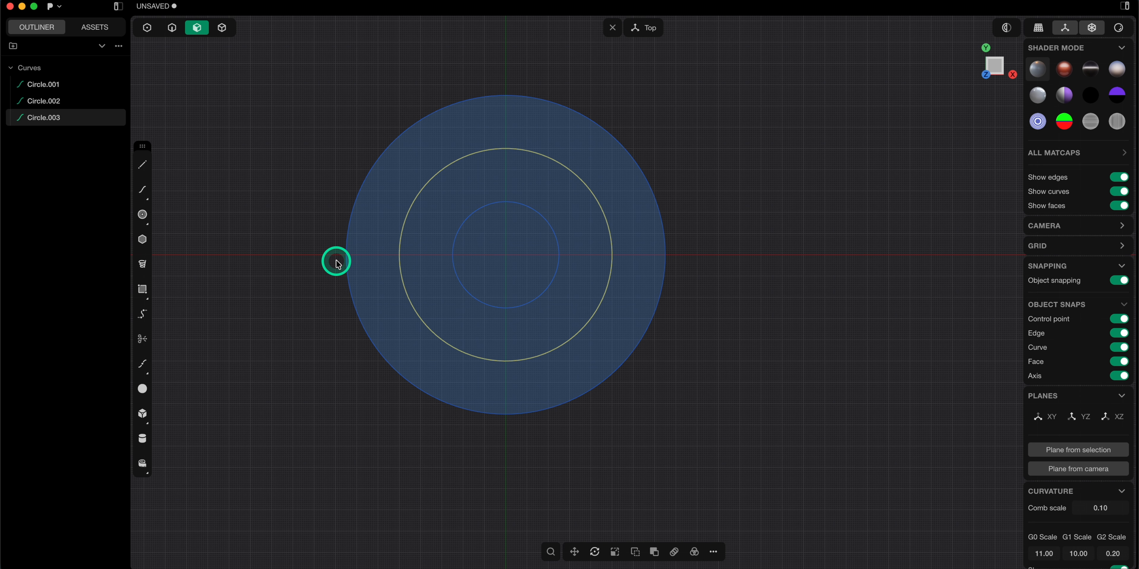
- Draw a straight line from the origin down along the Y axis to the 100 mm circle
left_click(145, 166)
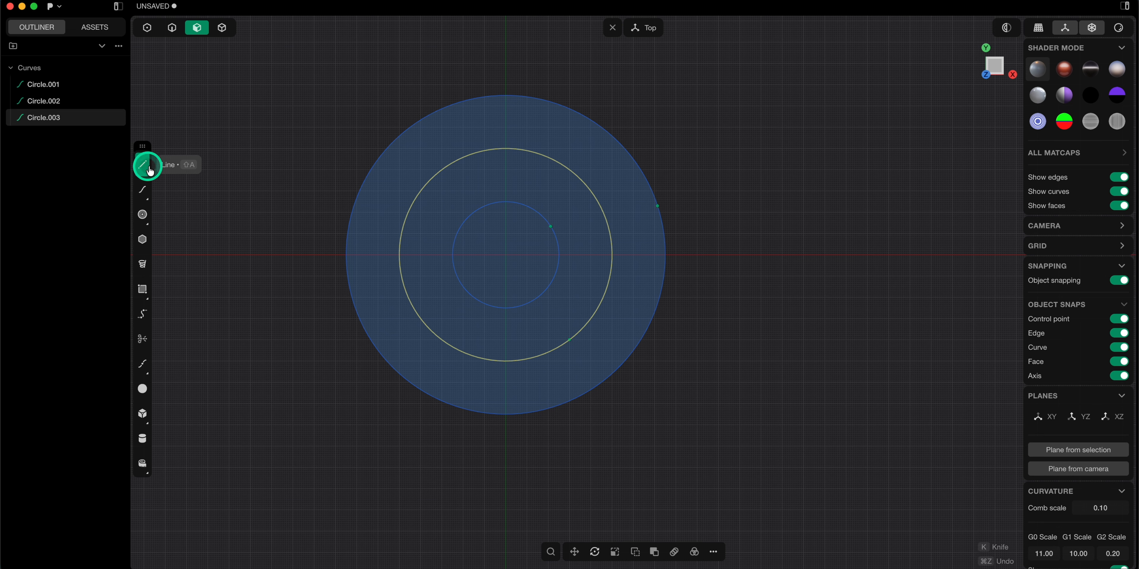
left_click(505, 257)
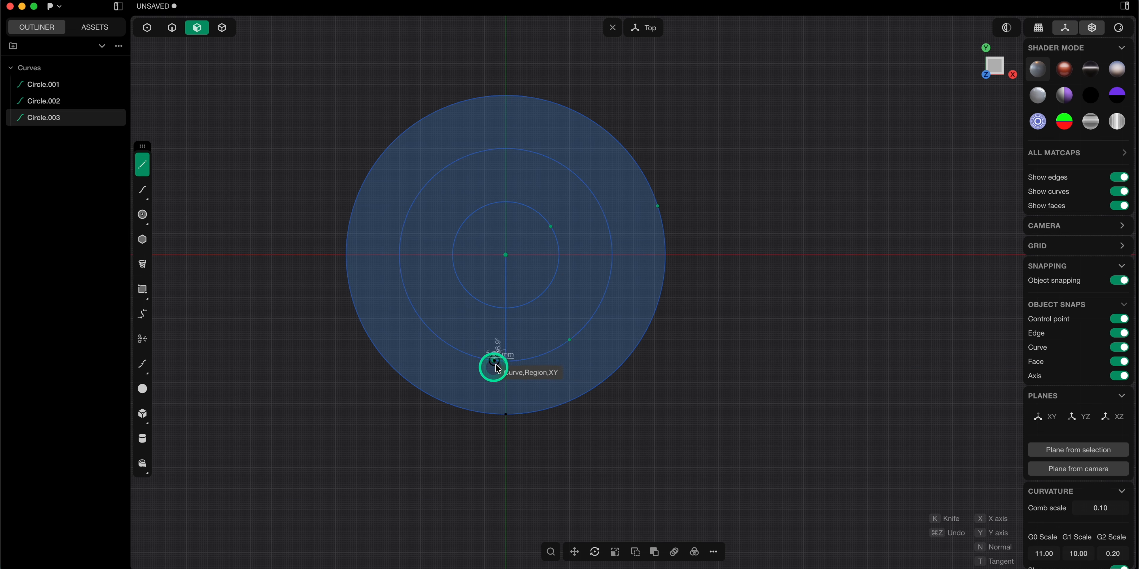
right_click(488, 337)
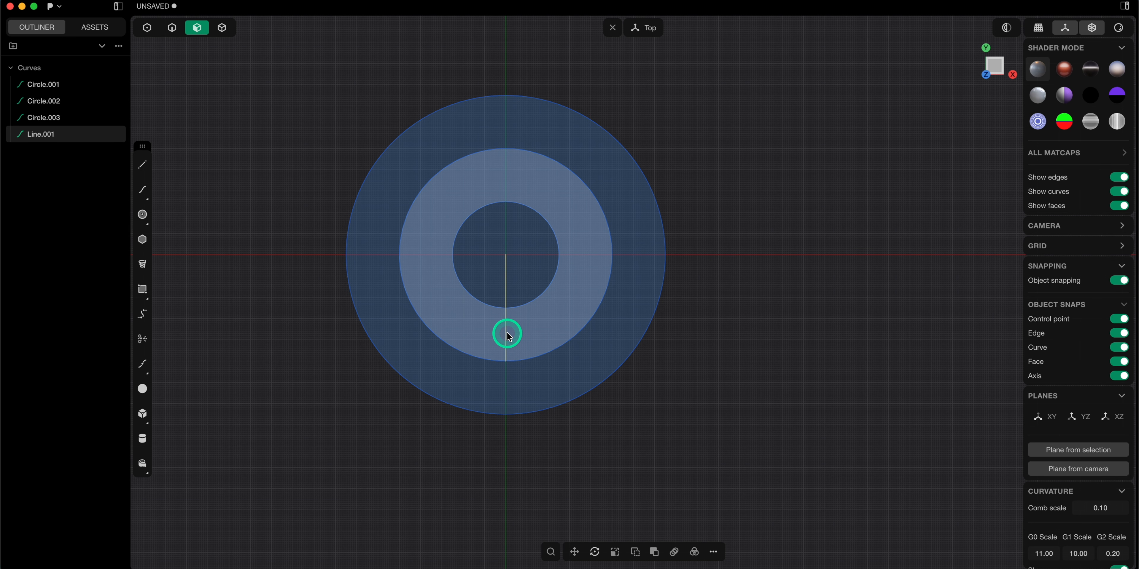
- Start the Rotate command on the vertical line and place its pivot at the circles' common centre
left_click(173, 28)
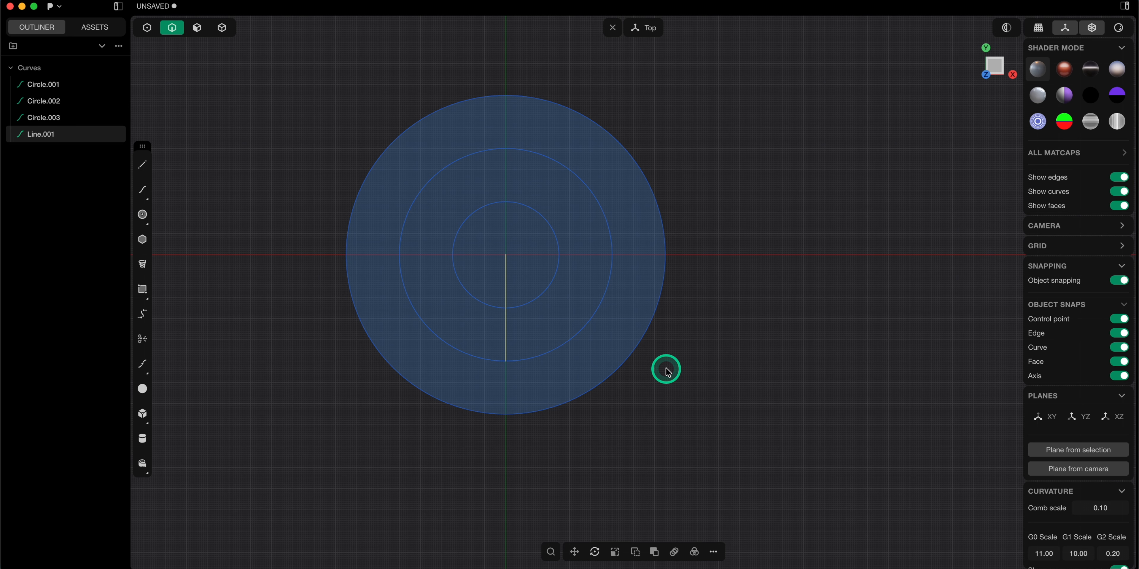
type("f")
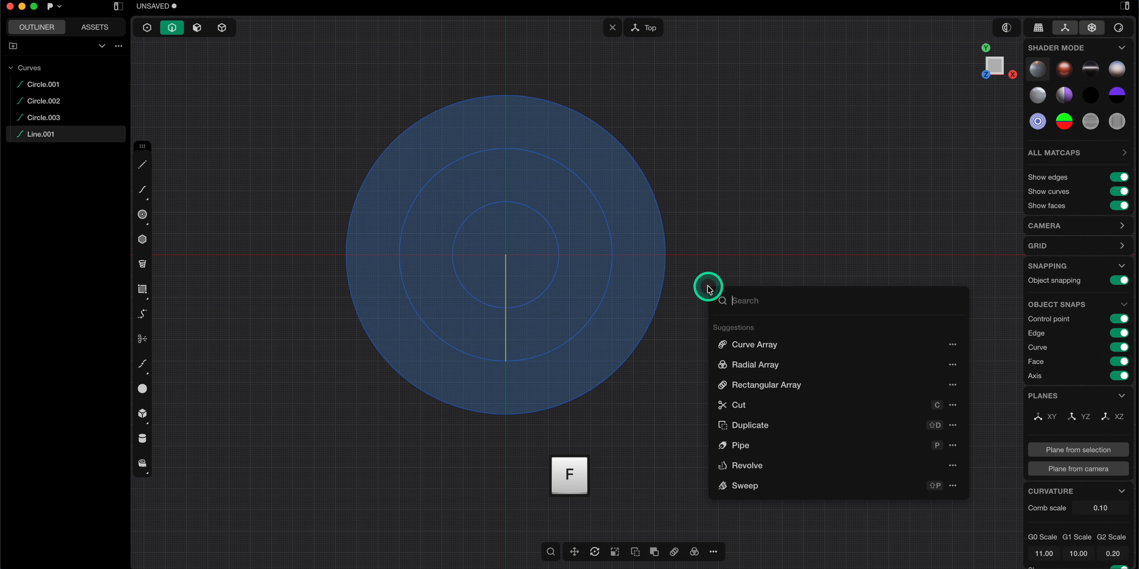
type("to")
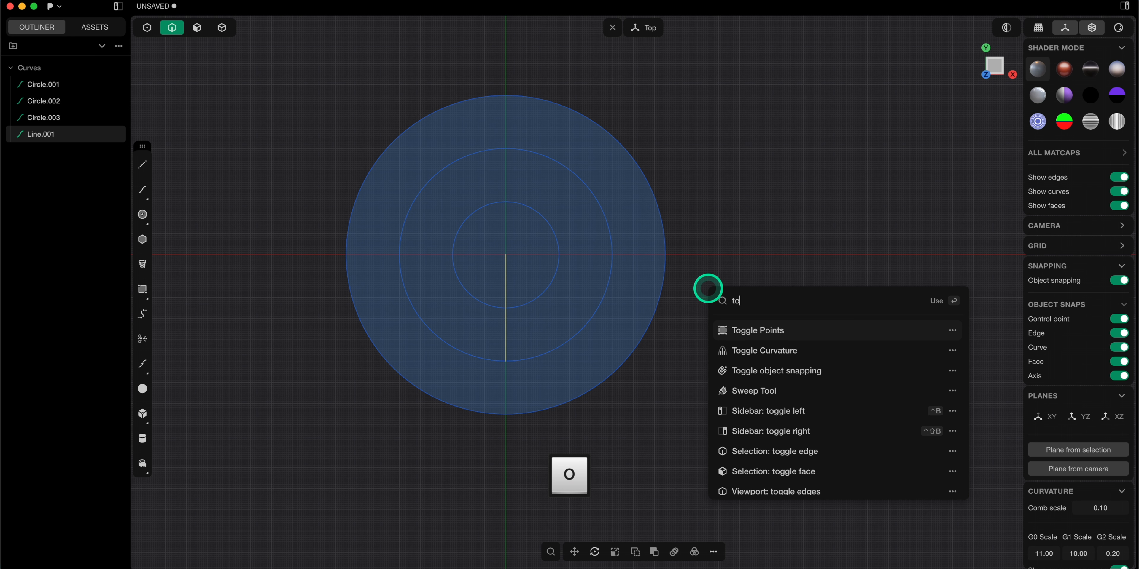
key("BackSpace")
key("BackSpace")
type("ro")
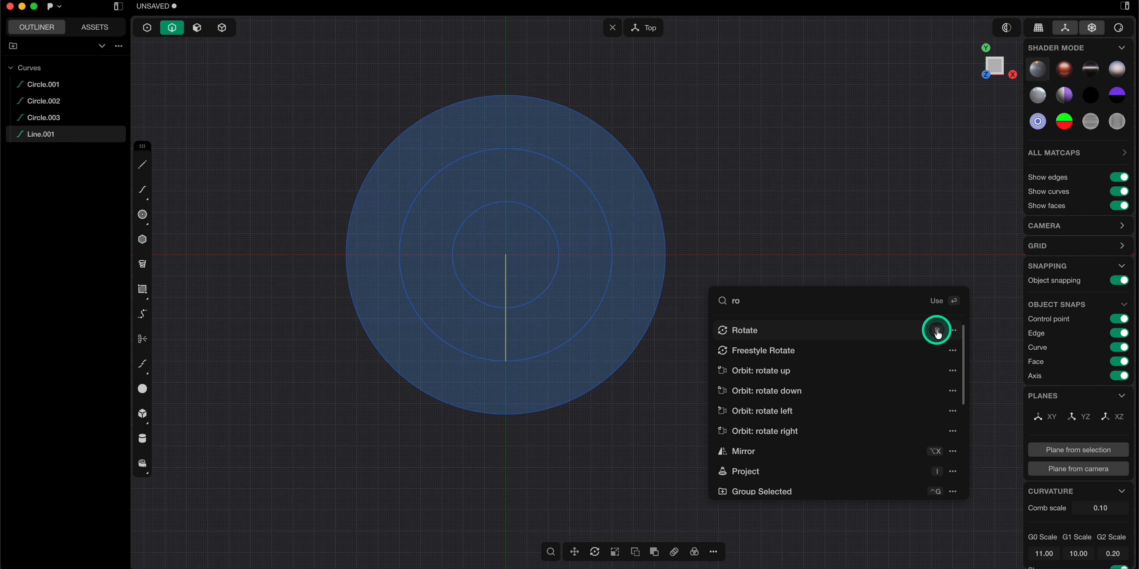
left_click(812, 332)
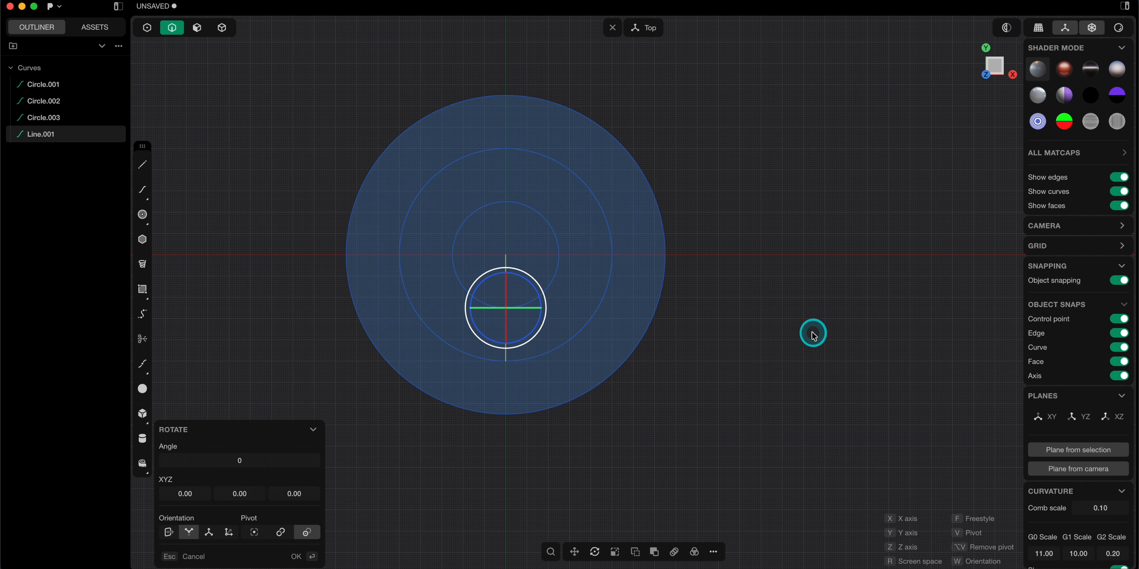
scroll(515, 317, "up", 5)
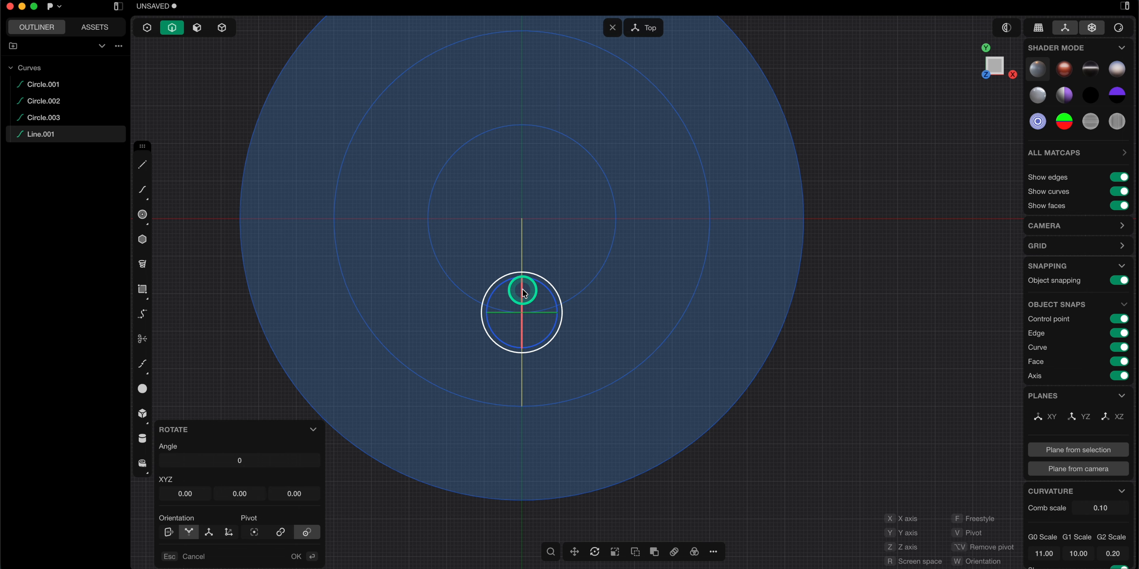
key("v")
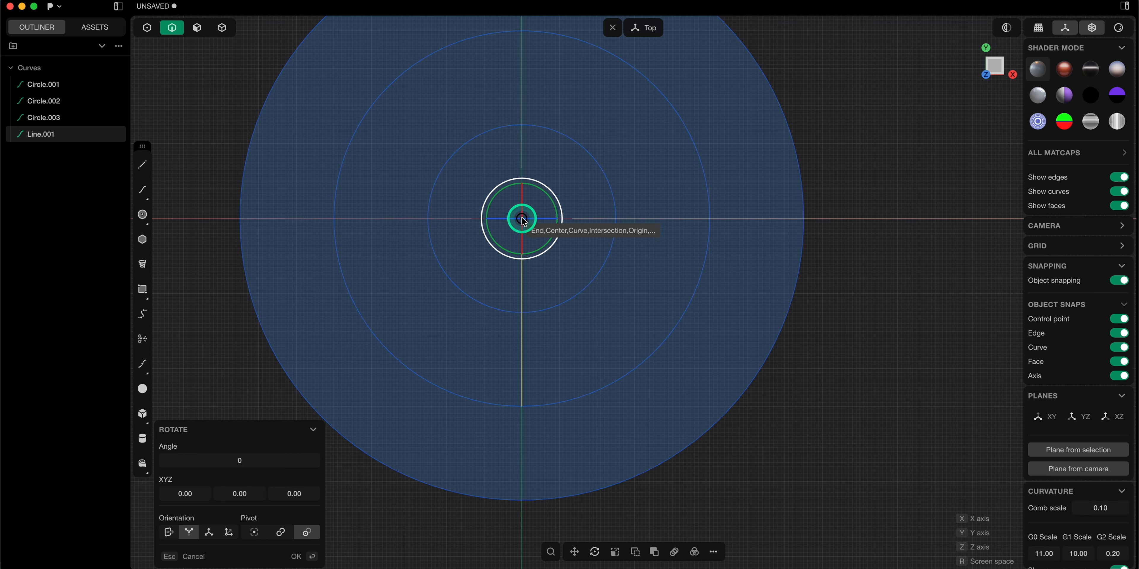
left_click(524, 223)
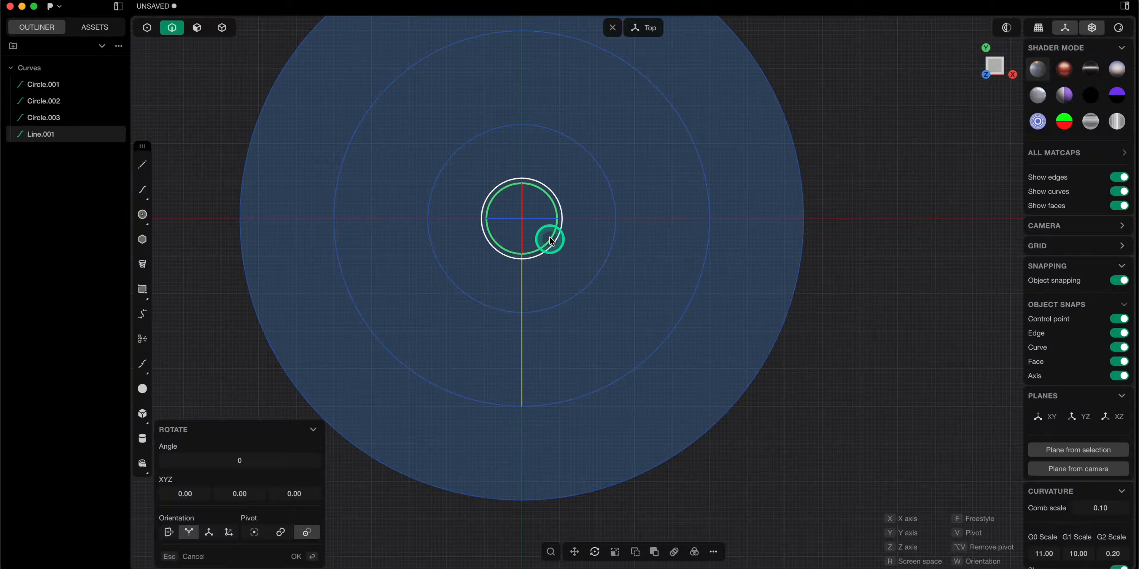
- Rotate the line 30 degrees clockwise about the centre pivot
left_click_drag(554, 237, 542, 249)
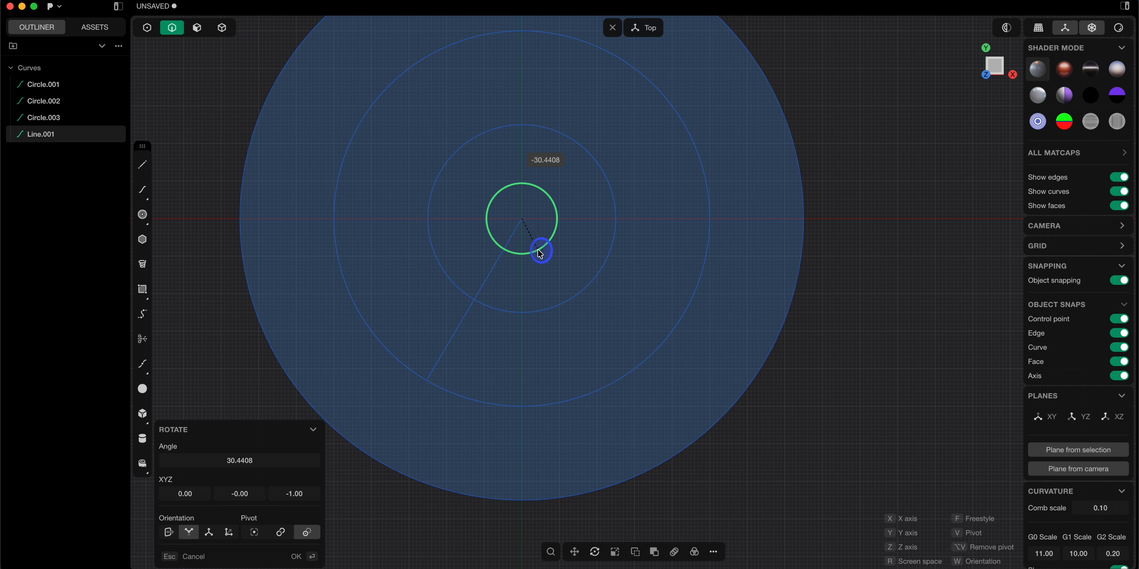
left_click(257, 462)
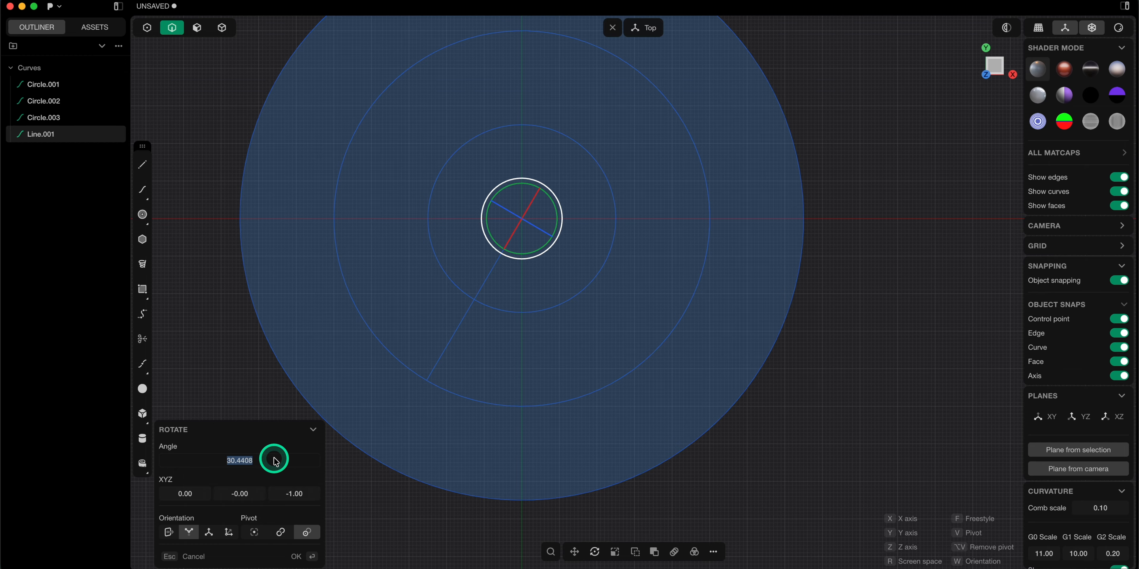
type("30")
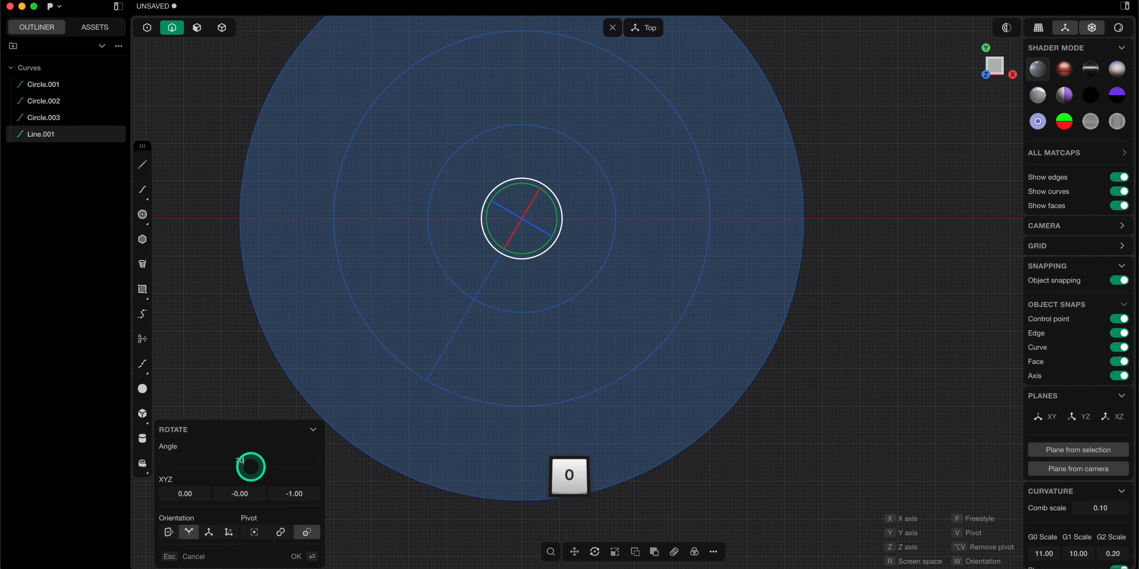
key("Return")
key("Return")
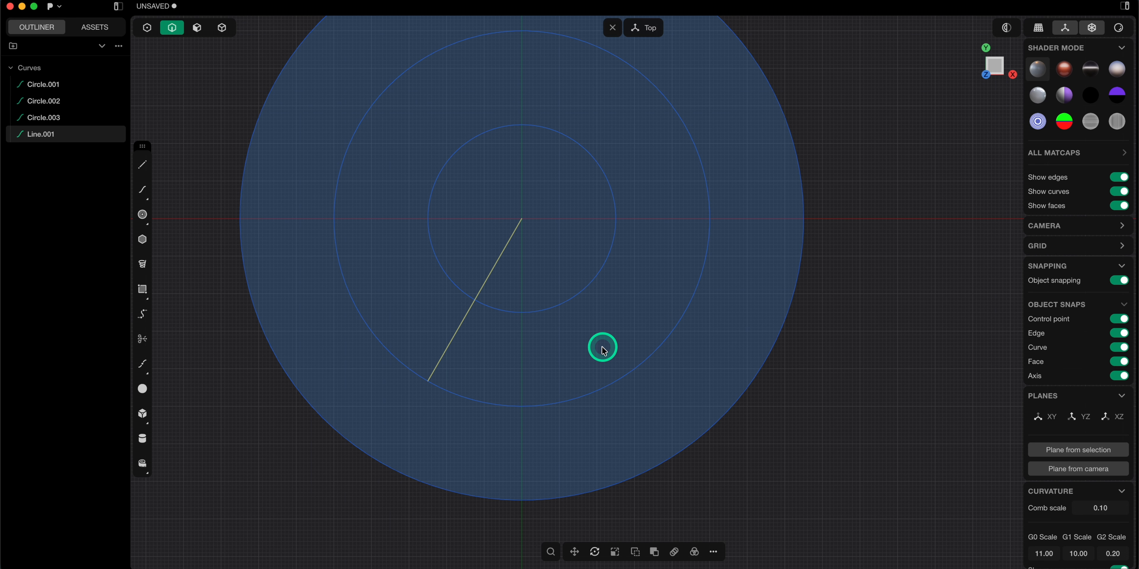
- Mirror the angled line across the vertical centre axis to the positive X side
type("f")
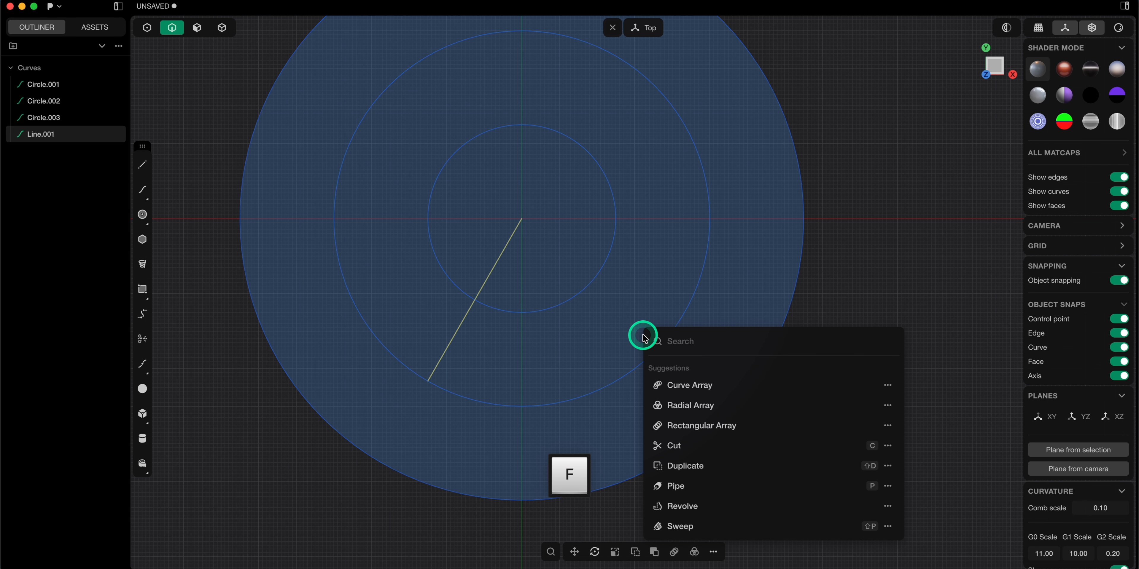
type("mir")
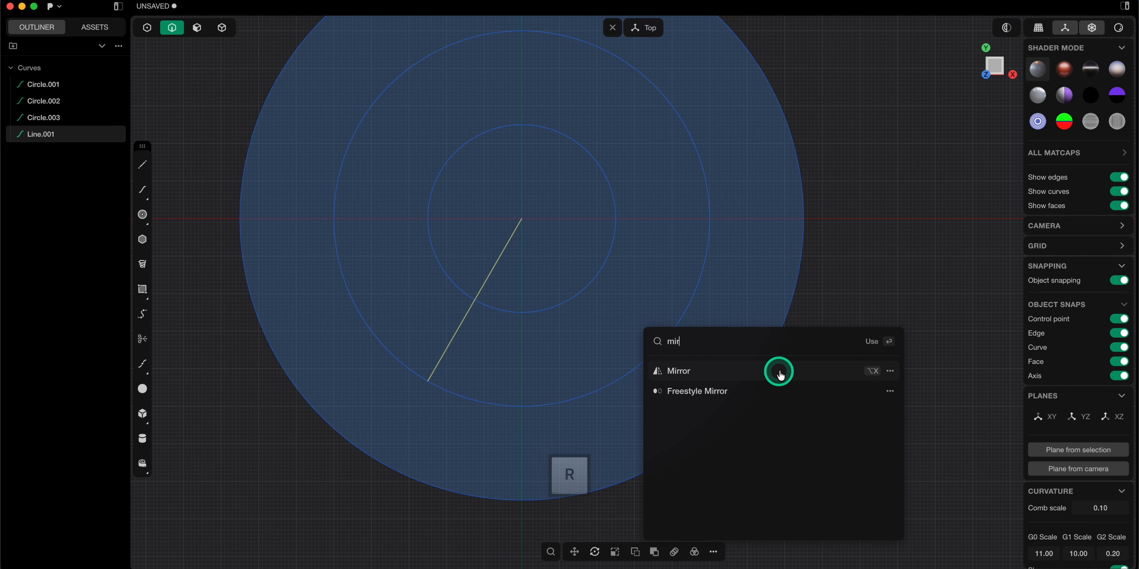
left_click(693, 375)
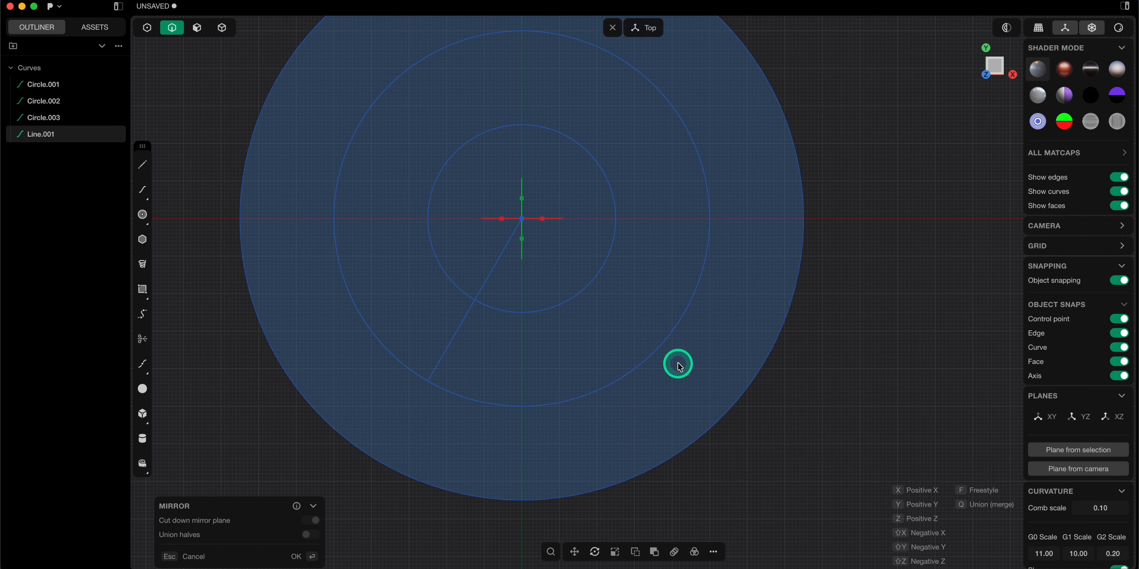
left_click(542, 220)
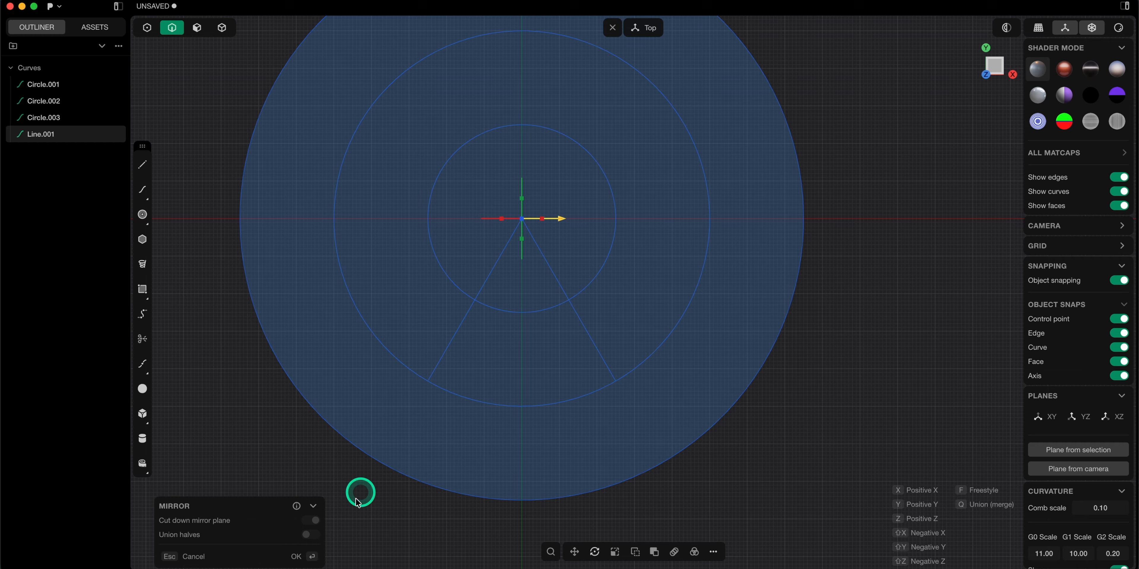
left_click(296, 556)
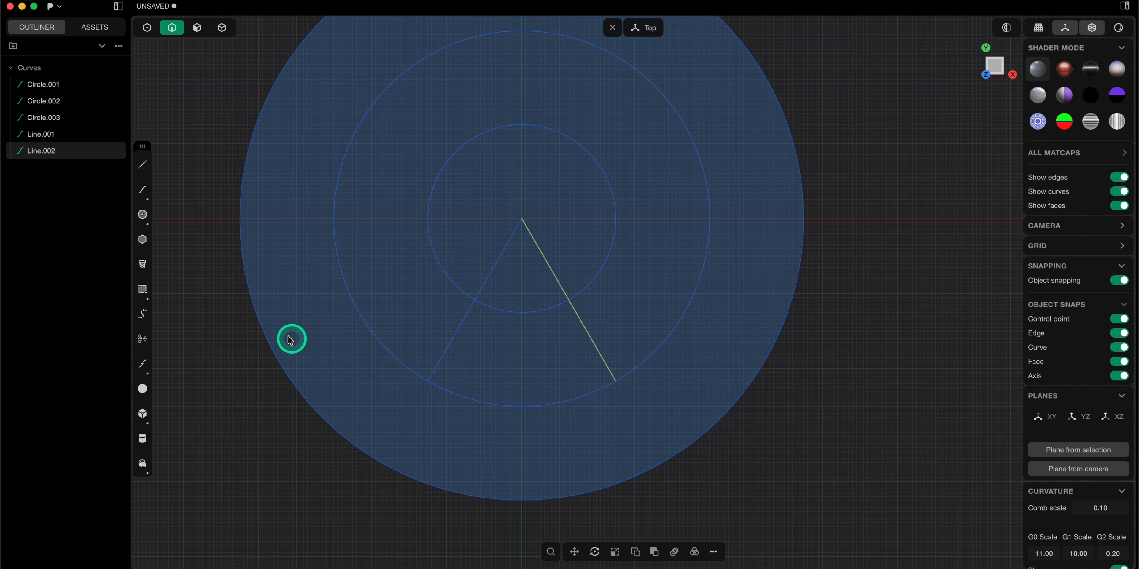
- Trim the 100 mm circle down to the lower arc between the two angled lines and hide both lines
left_click(141, 341)
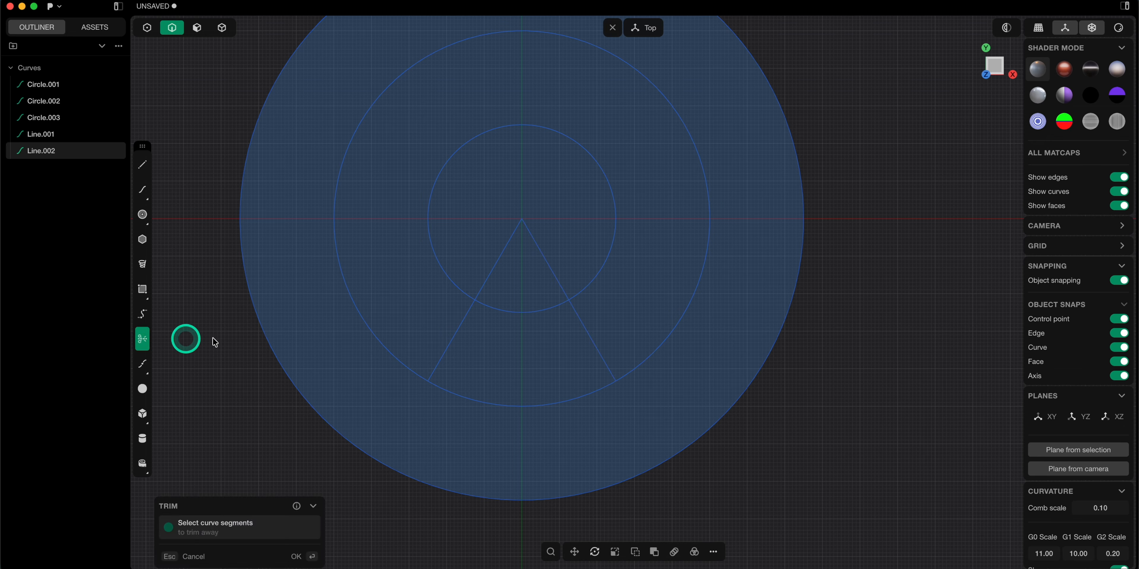
left_click(376, 339)
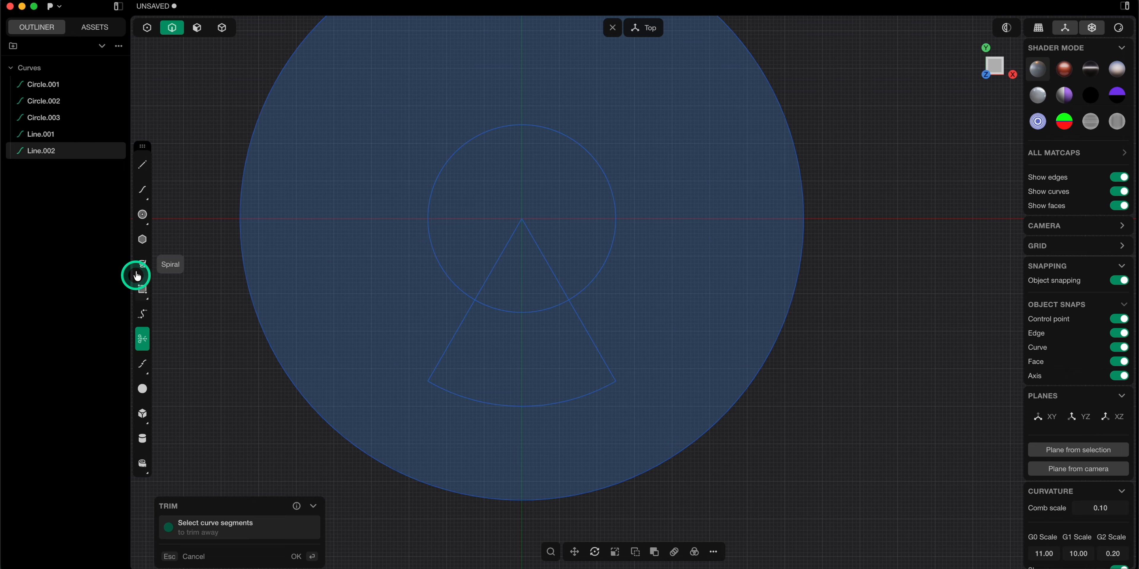
left_click(294, 555)
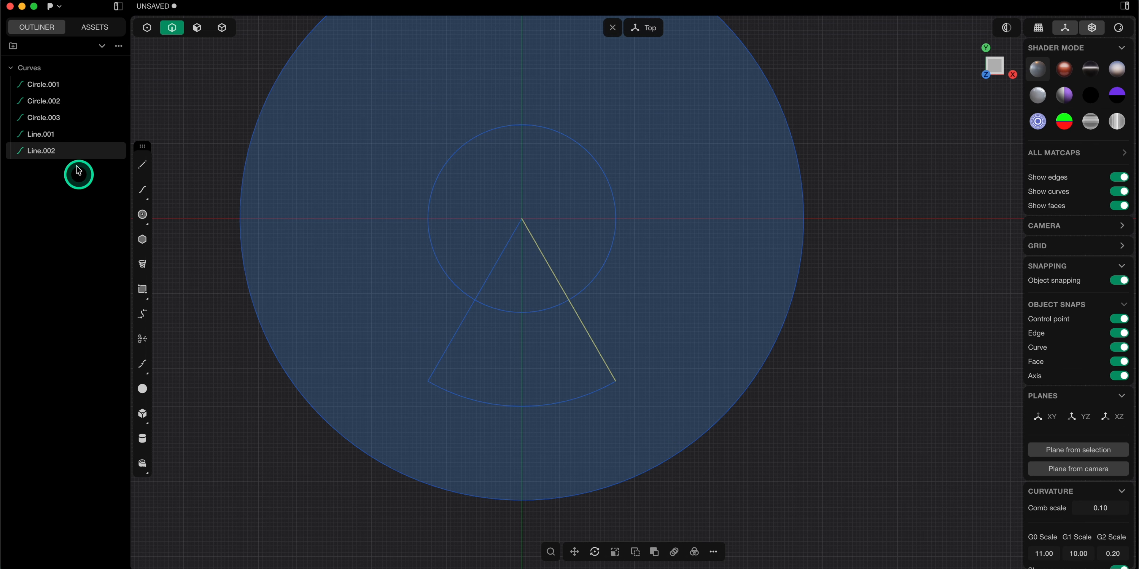
left_click(86, 135)
left_click(87, 151)
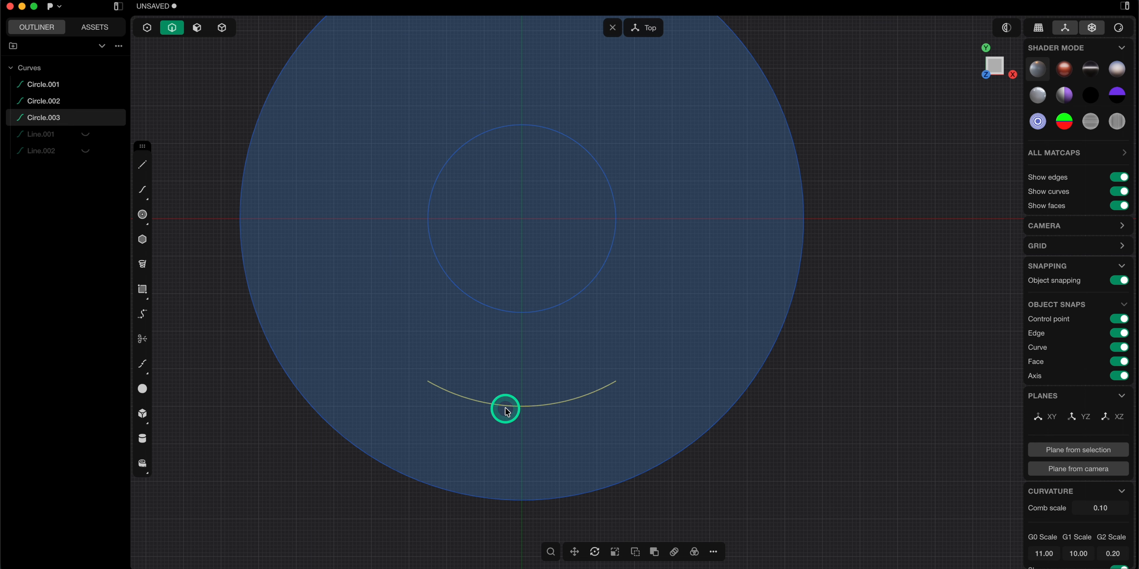
- Offset the remaining arc outward by 5 mm
key("o")
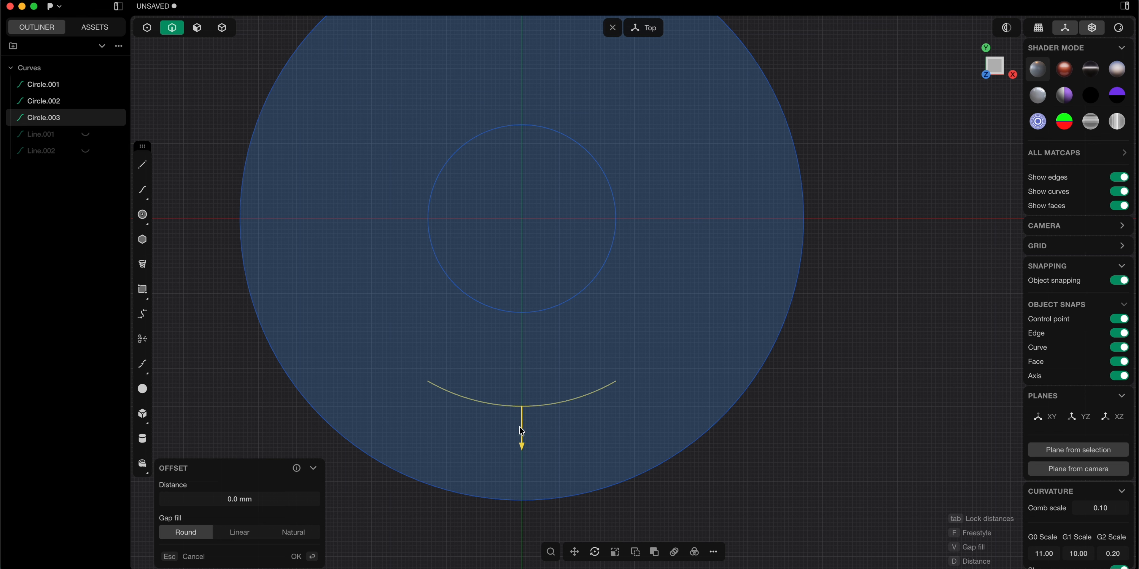
key("d")
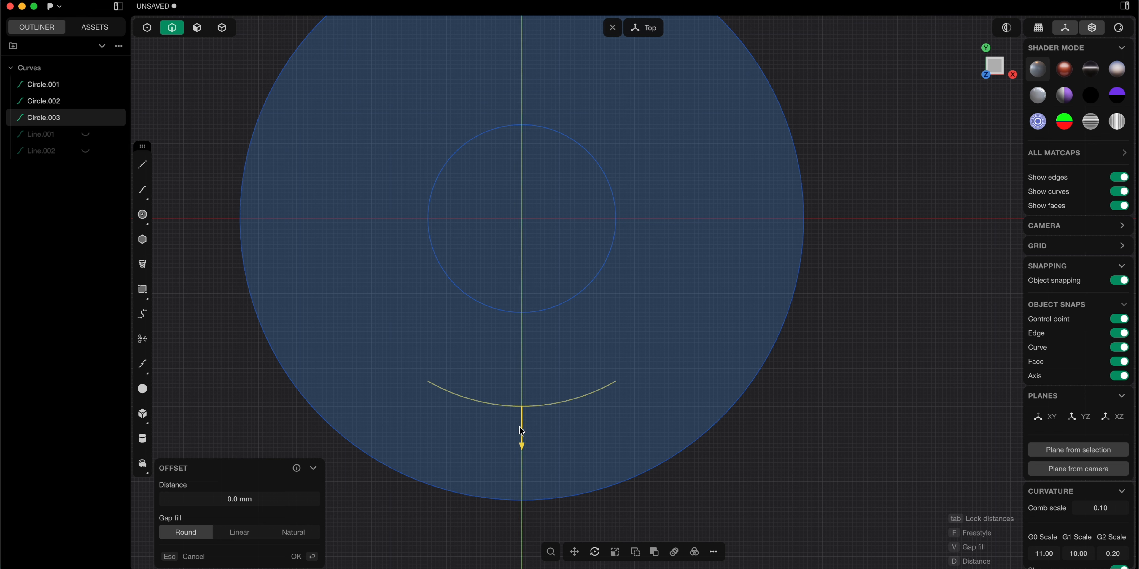
key("s")
key("Return")
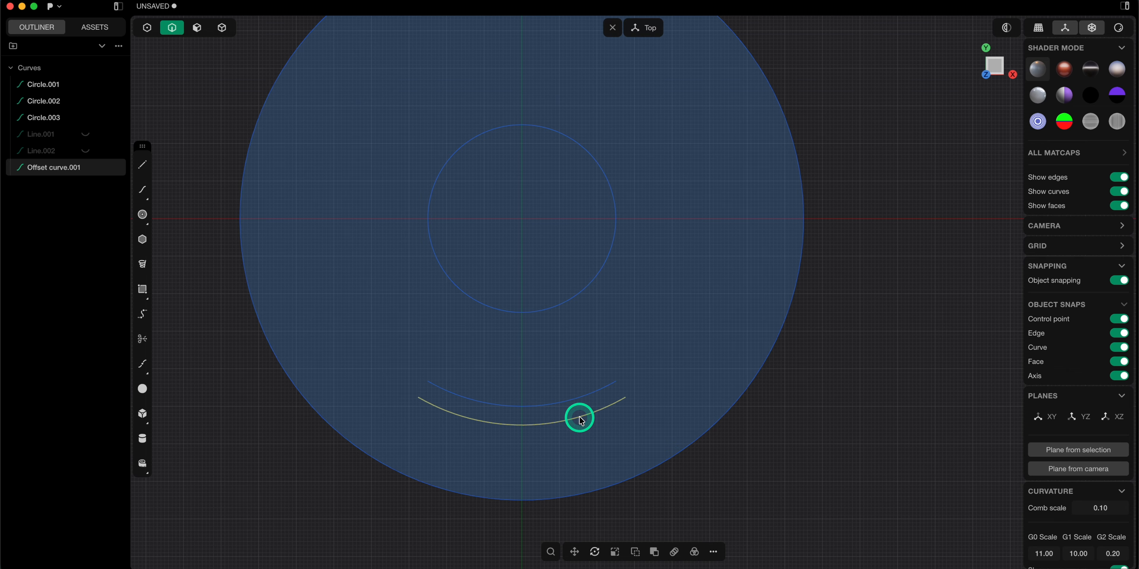
- Offset the original arc inward by 5 mm using a distance of -5
left_click(575, 398)
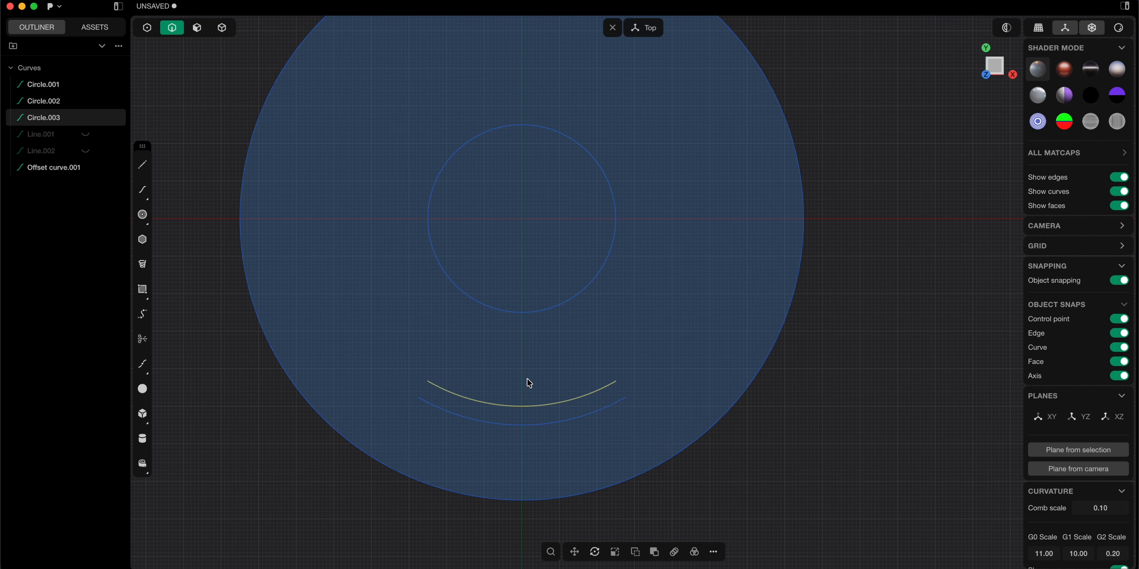
key("o")
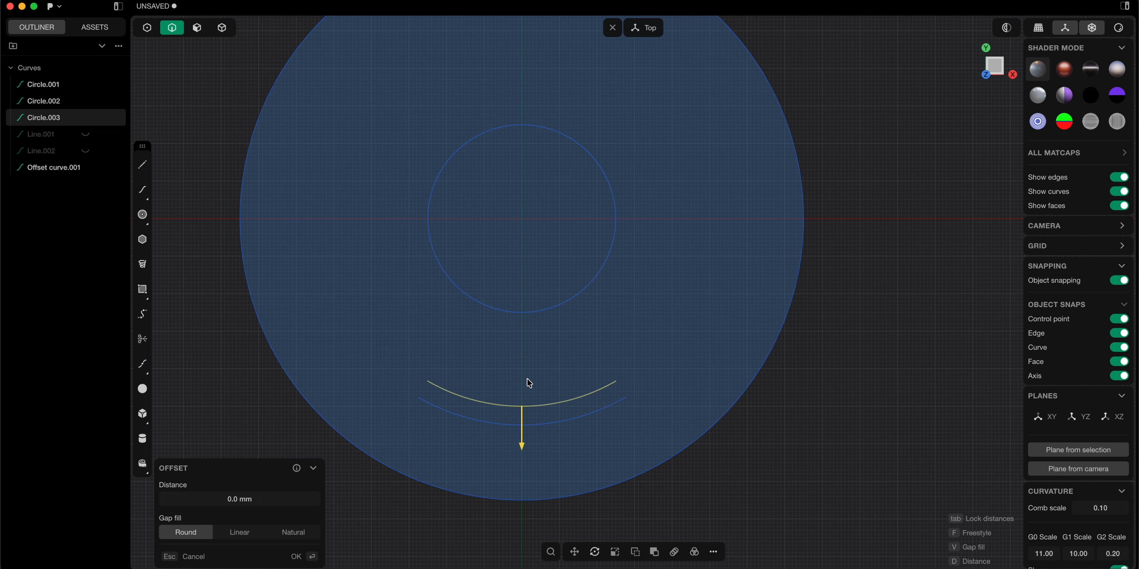
key("d")
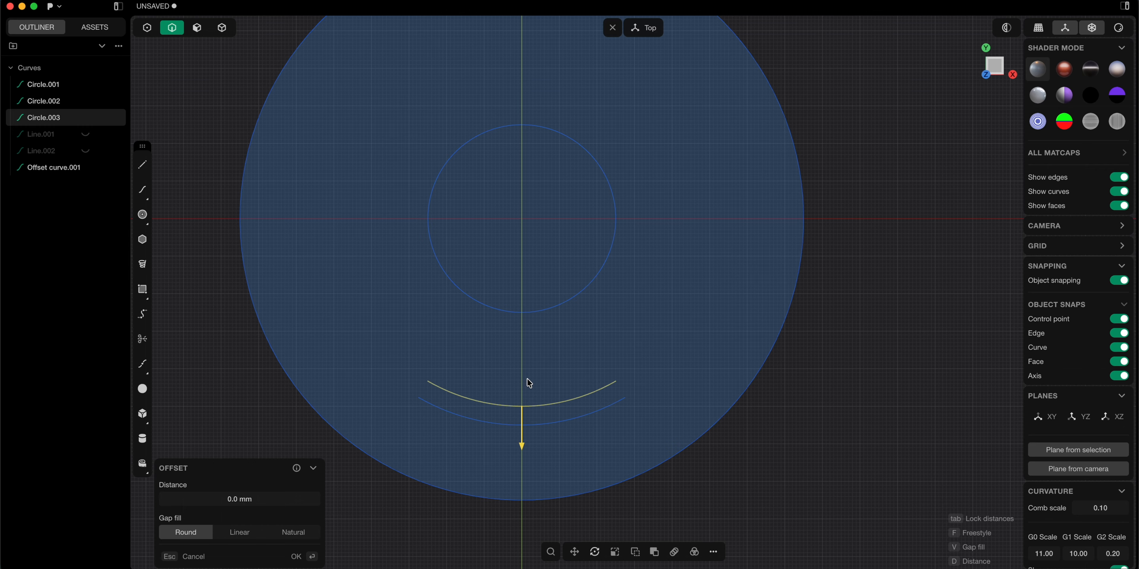
type("-5")
key("Return")
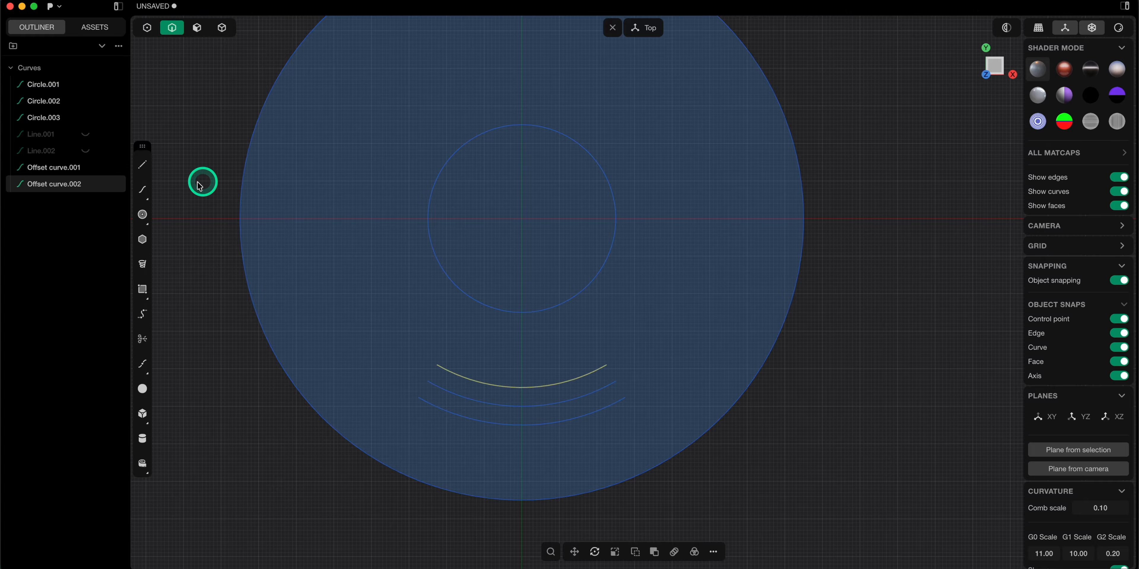
- Draw a circle centred on each end of the middle arc, reaching the ends of the offset arcs
left_click(148, 219)
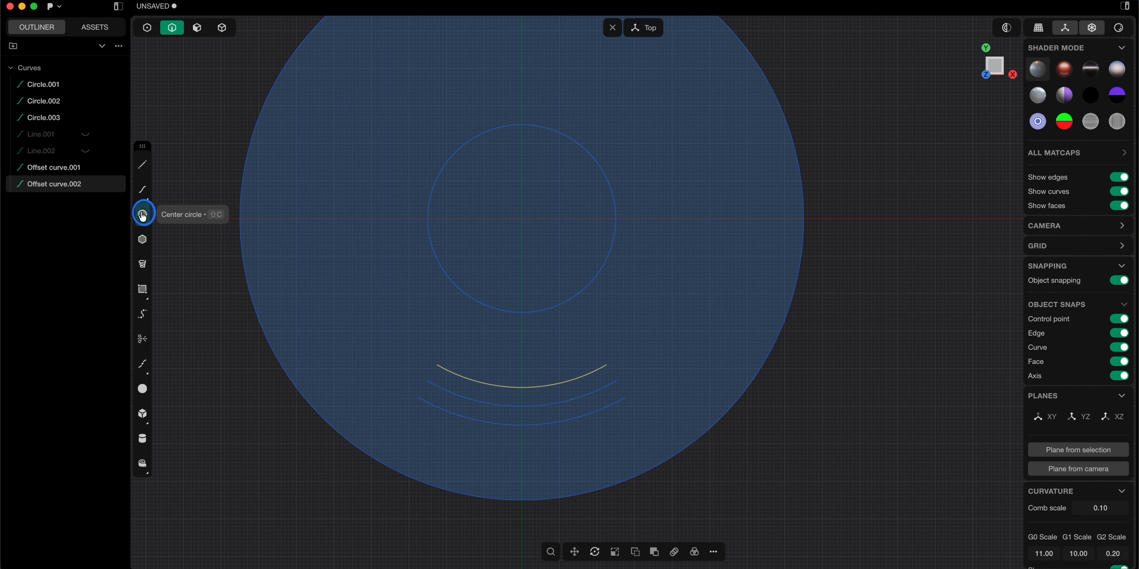
left_click(617, 382)
left_click(627, 400)
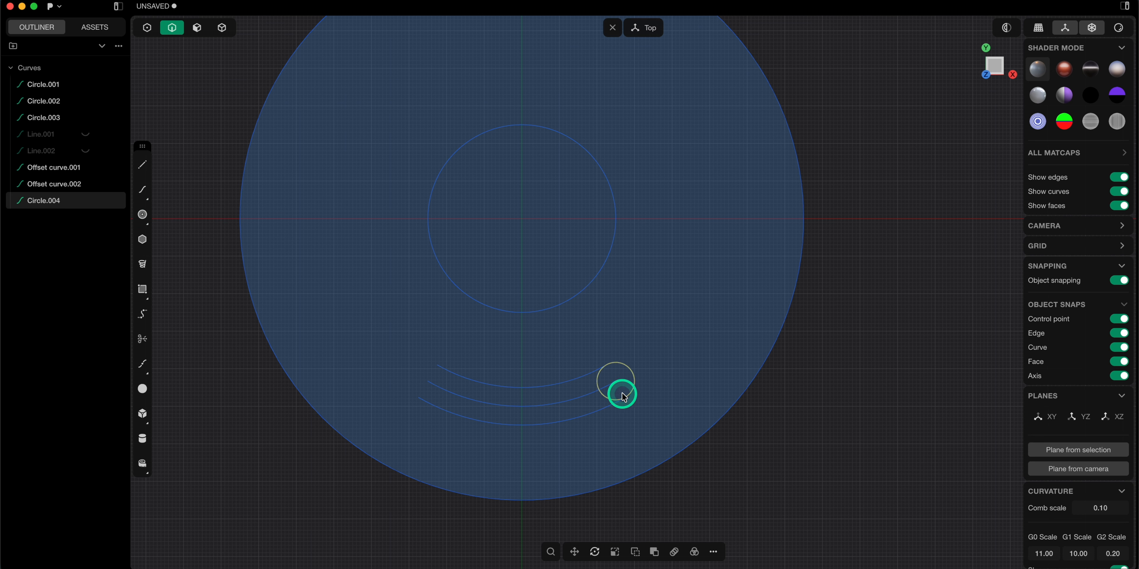
left_click(142, 215)
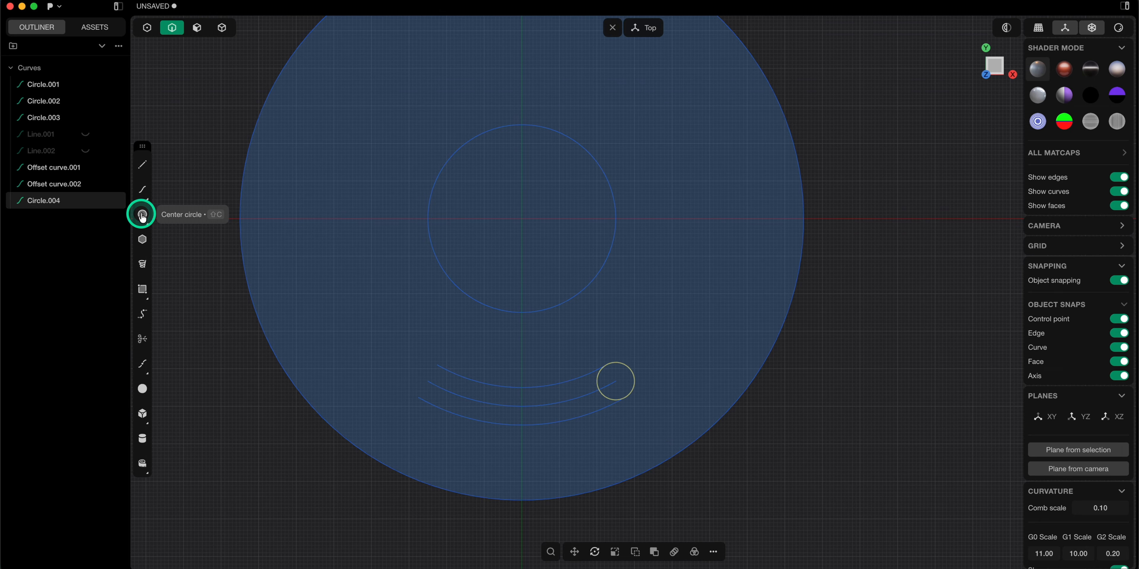
left_click(428, 383)
left_click(442, 368)
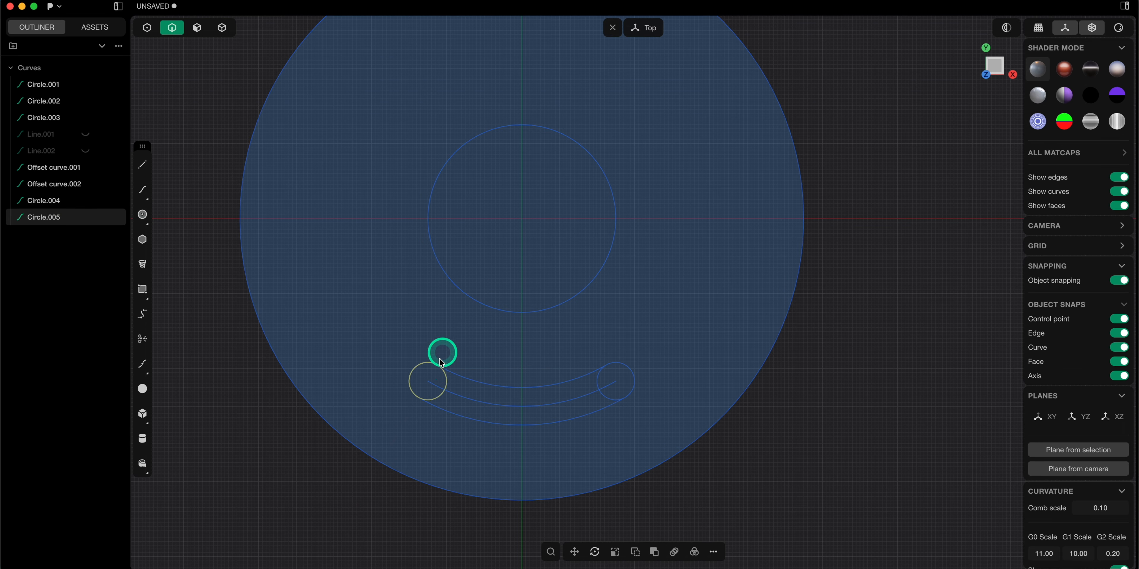
- Delete the middle arc and trim away the inner portions of both end circles to form a curved slot outline
left_click(511, 406)
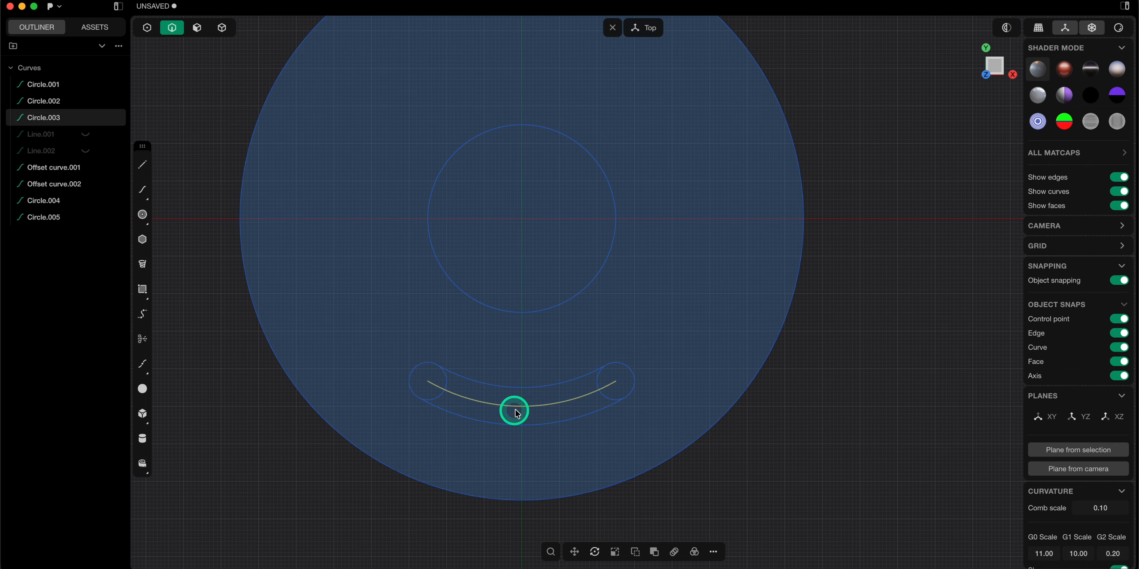
key("Delete")
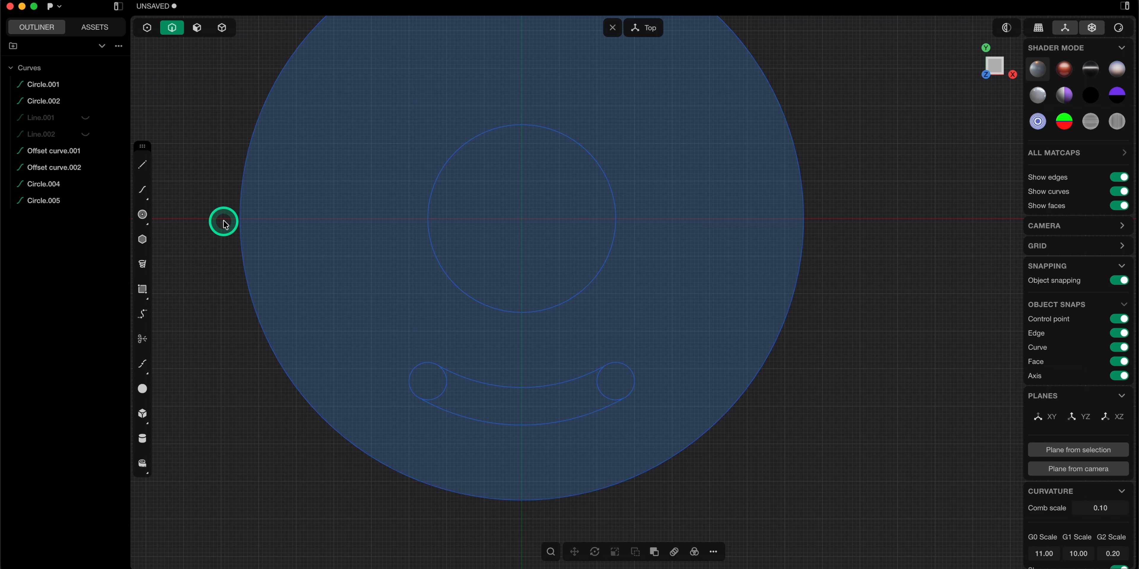
left_click(142, 339)
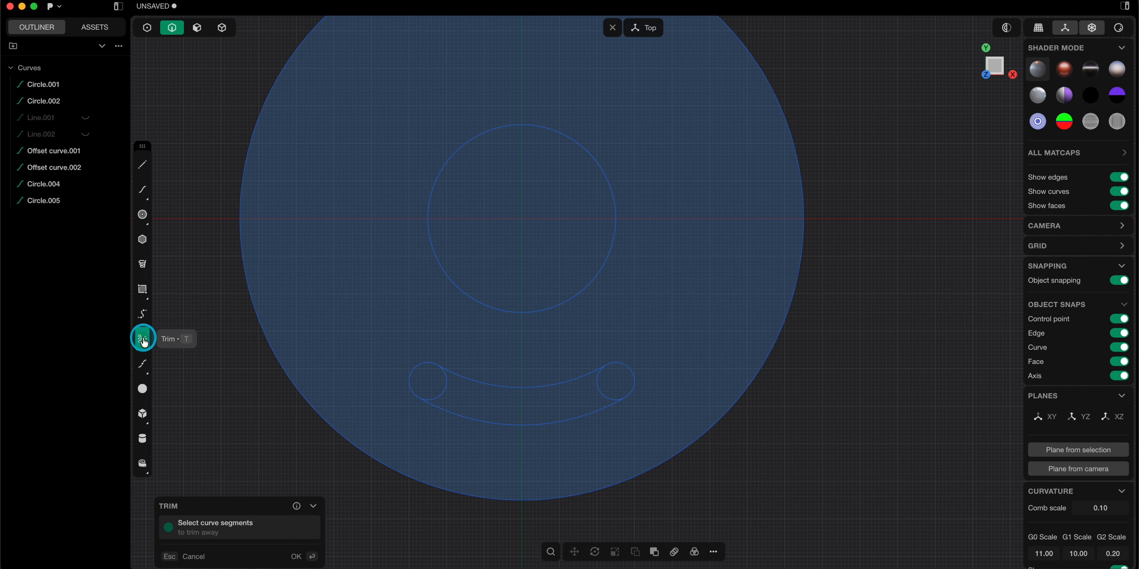
left_click(448, 390)
left_click(601, 390)
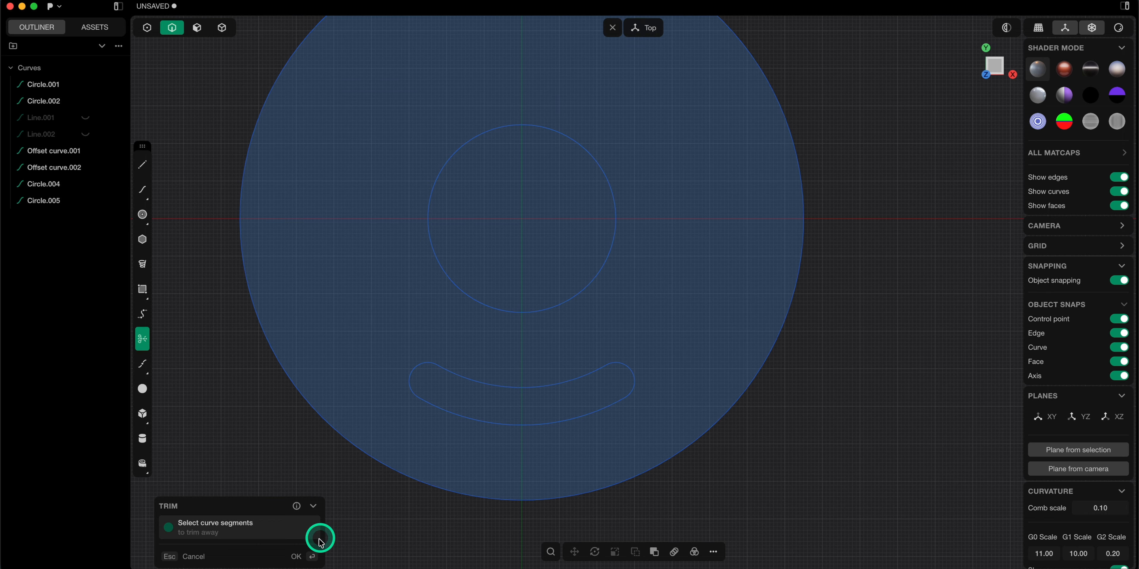
left_click(299, 556)
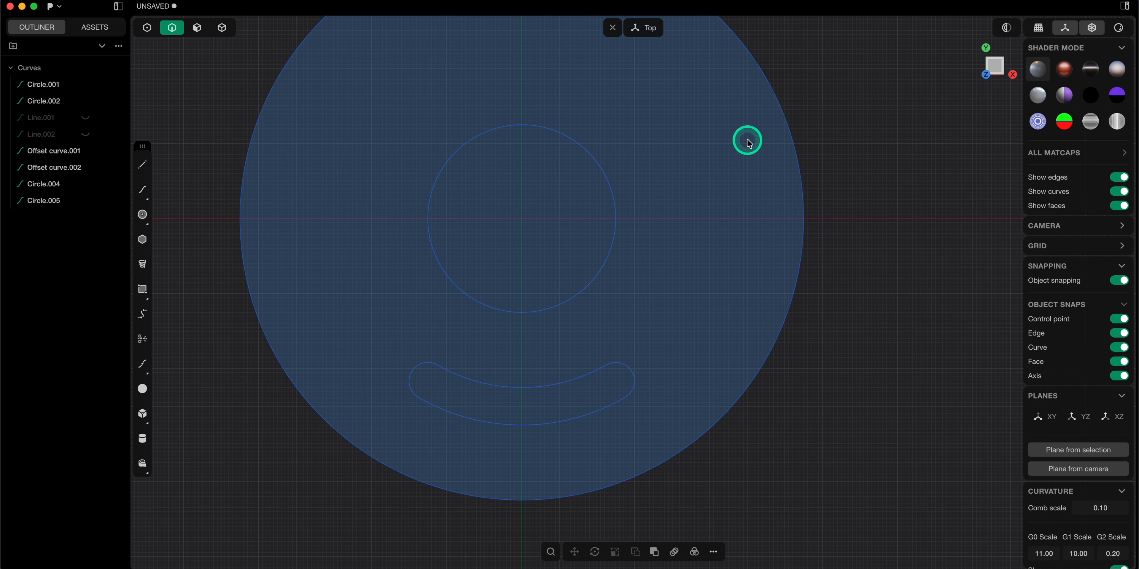
scroll(608, 338, "down", 2)
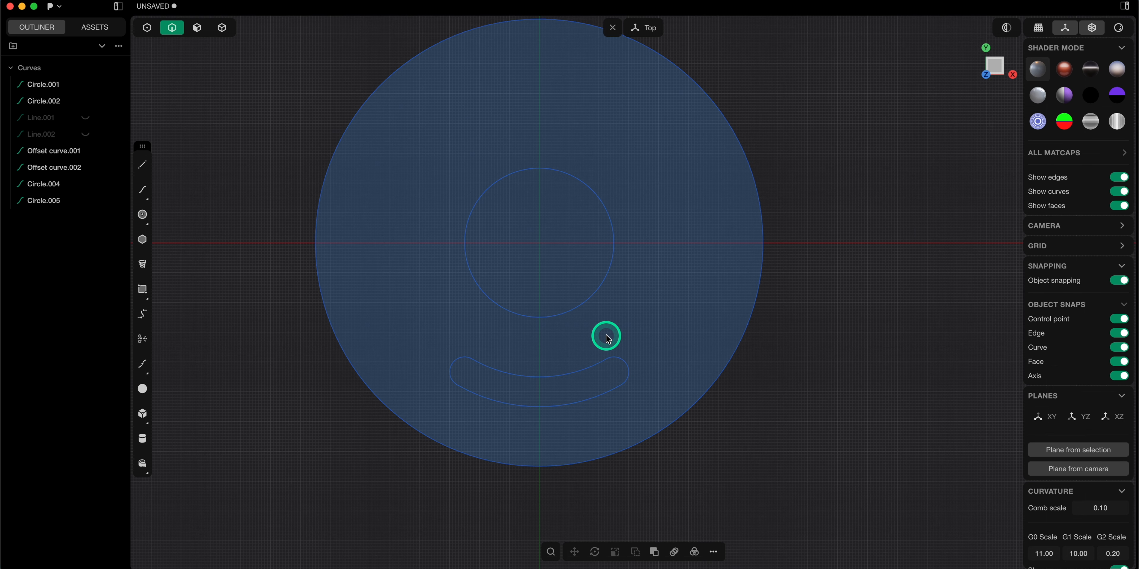
left_click_drag(432, 331, 652, 414)
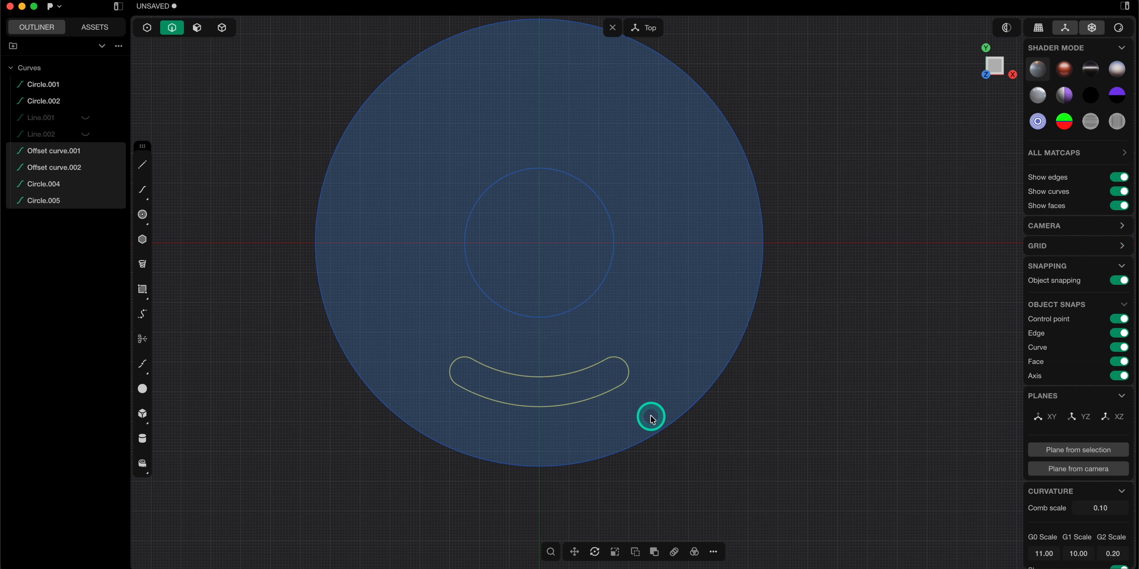
left_click(430, 334)
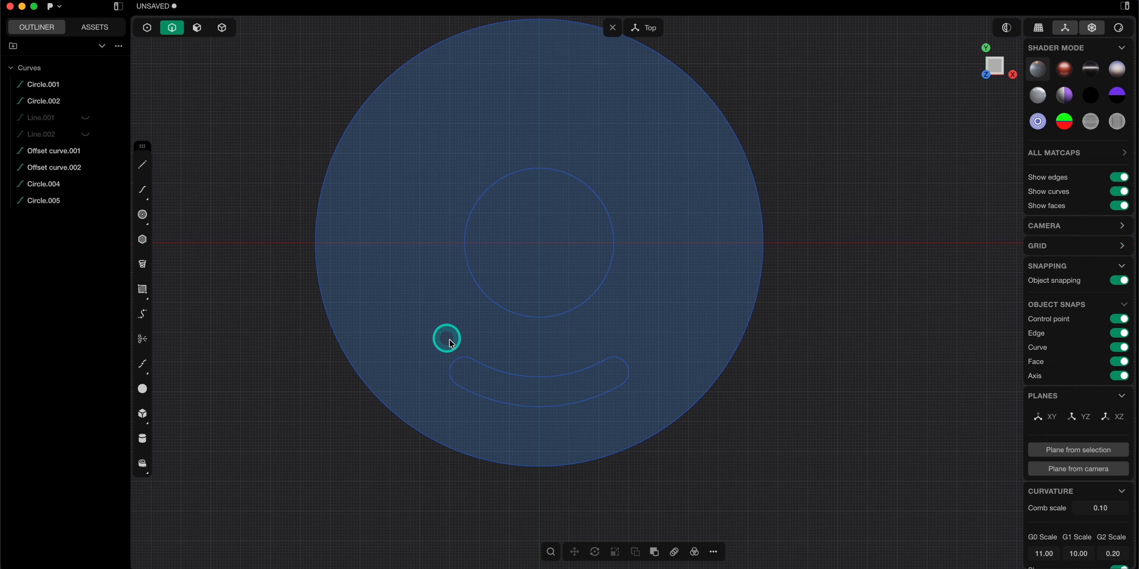
left_click(464, 364)
left_click(494, 365)
left_click(635, 357)
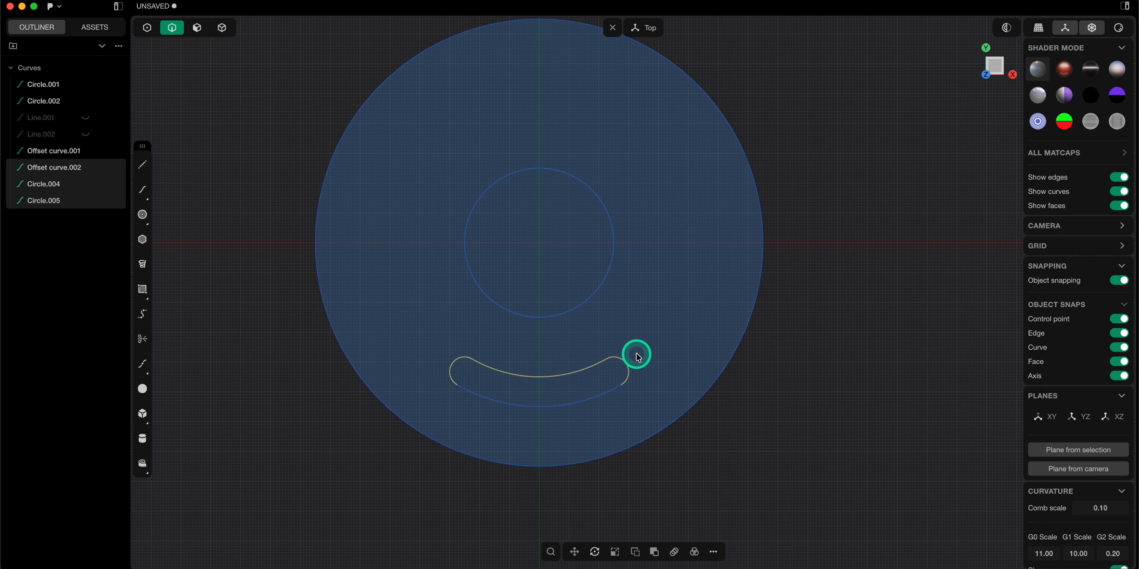
left_click(640, 350)
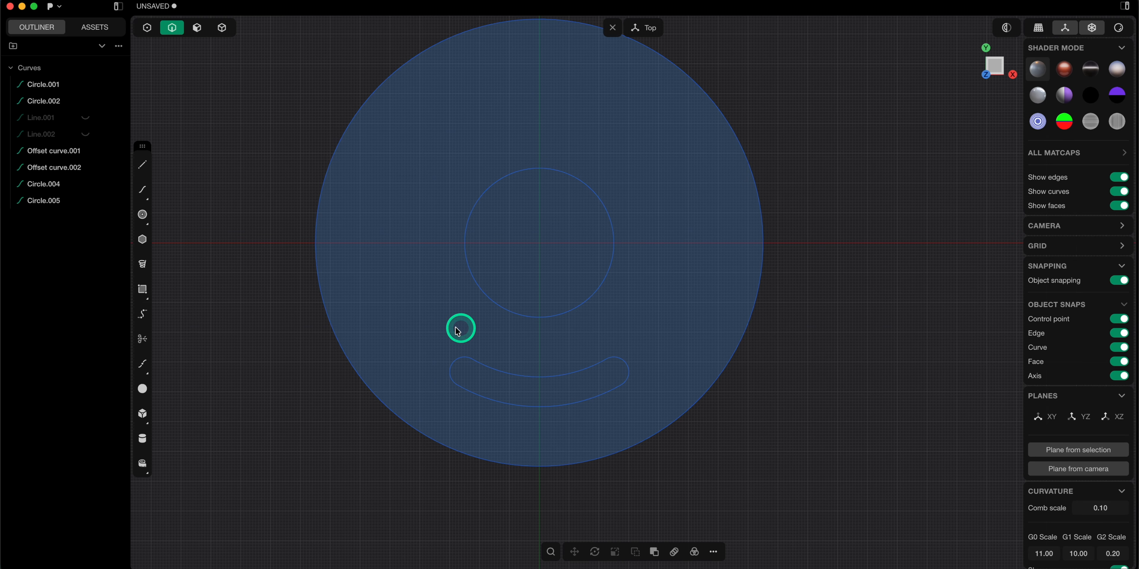
- Join the four curves of the slot outline into a single closed curve
left_click_drag(413, 326, 651, 423)
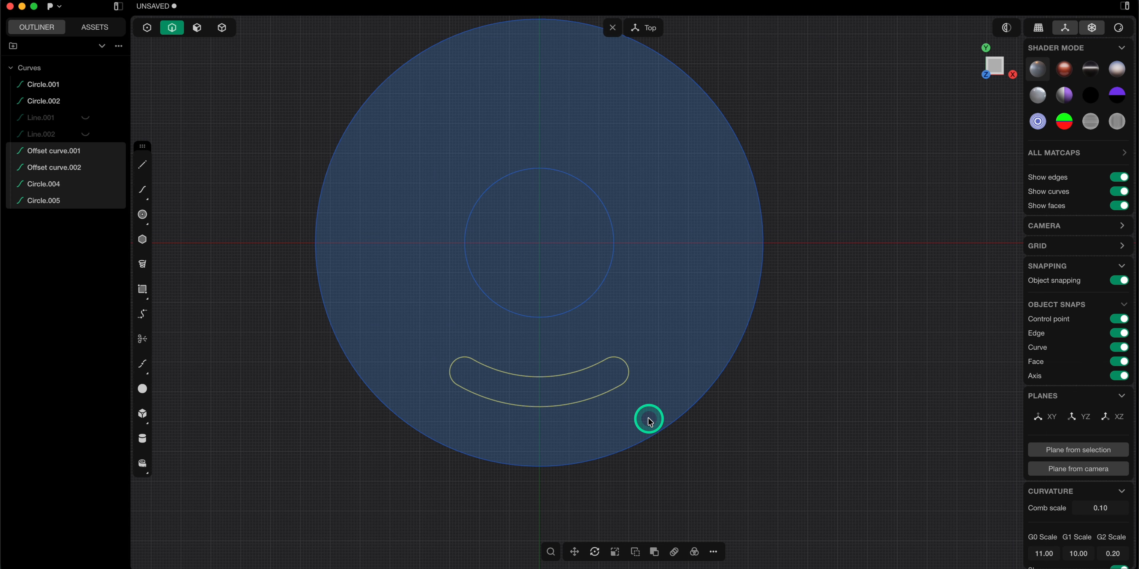
key("j")
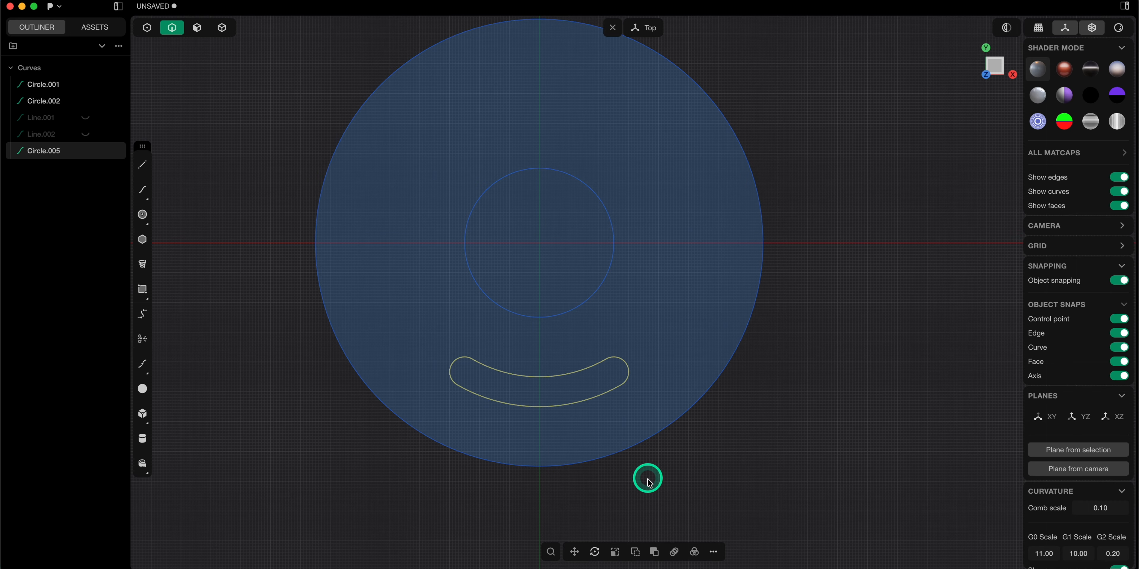
- Radially array the closed slot curve around the centre of the circles, with 3 items over 360 degrees
left_click(695, 552)
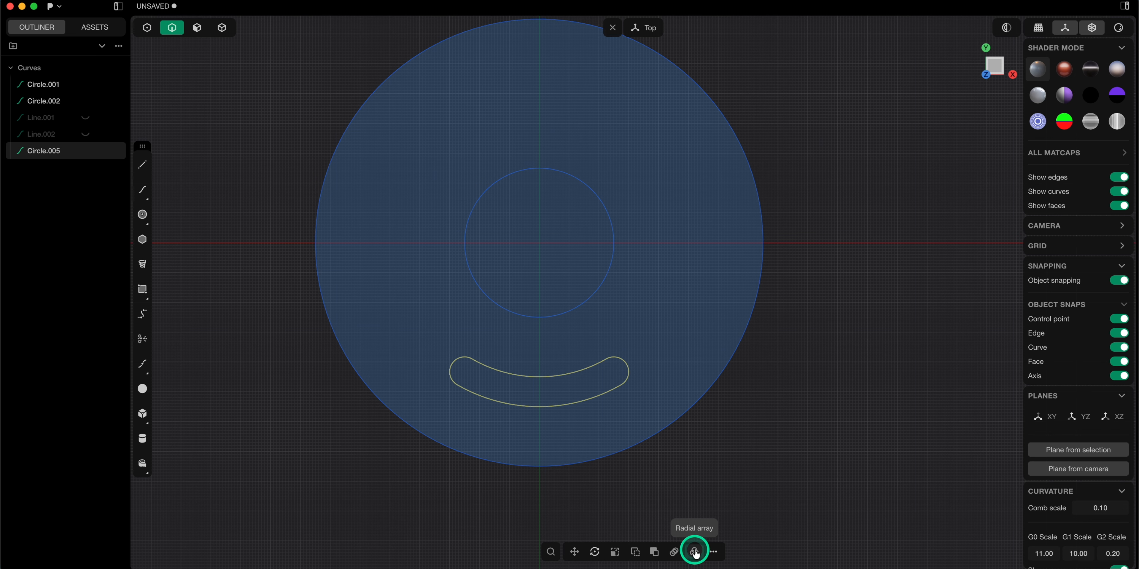
left_click(694, 553)
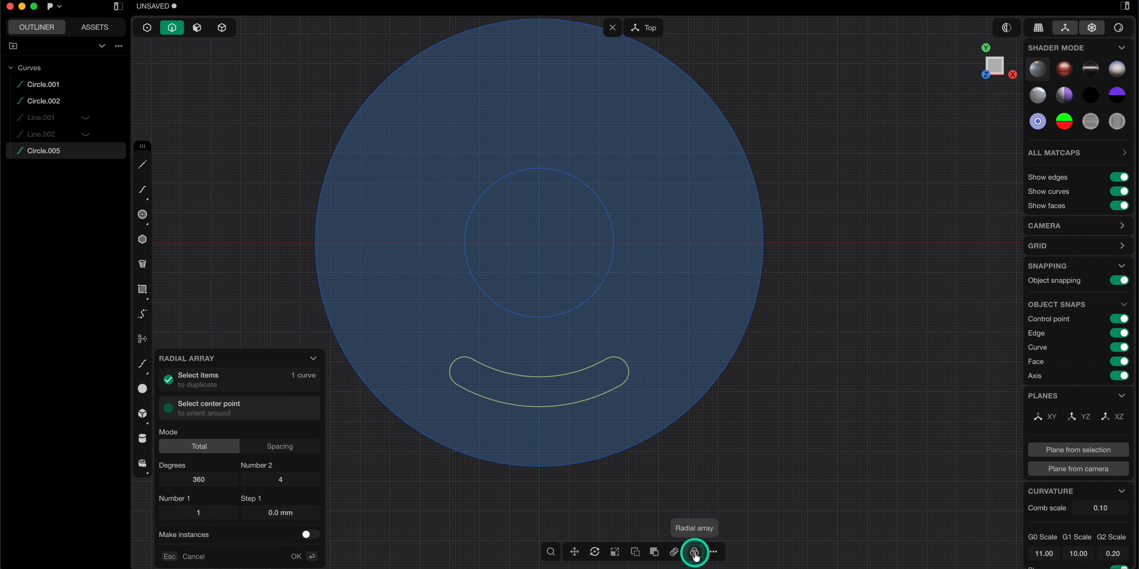
left_click(540, 245)
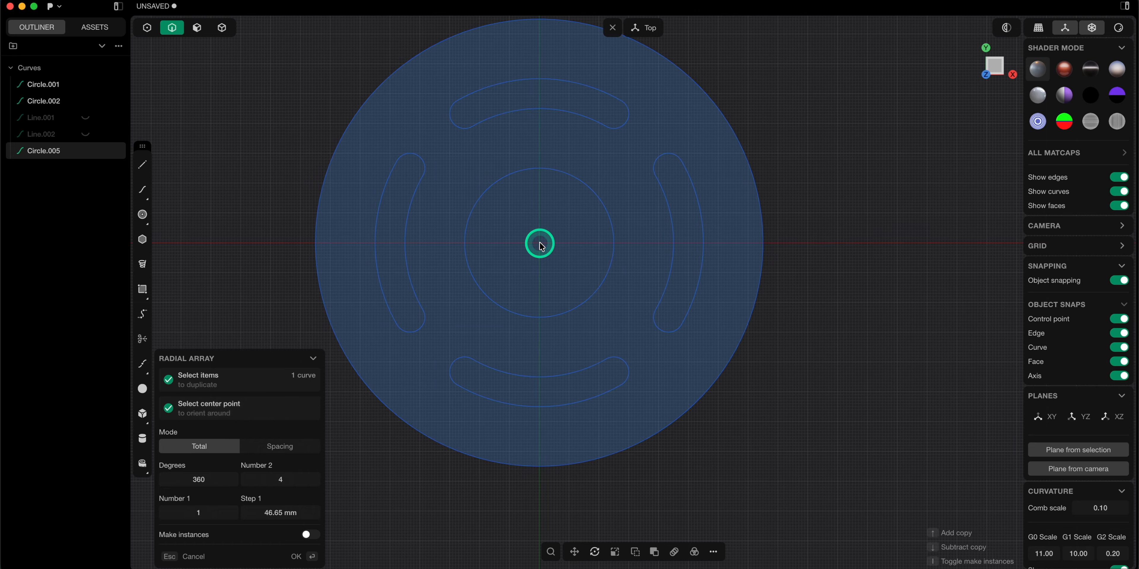
left_click(285, 480)
type("3")
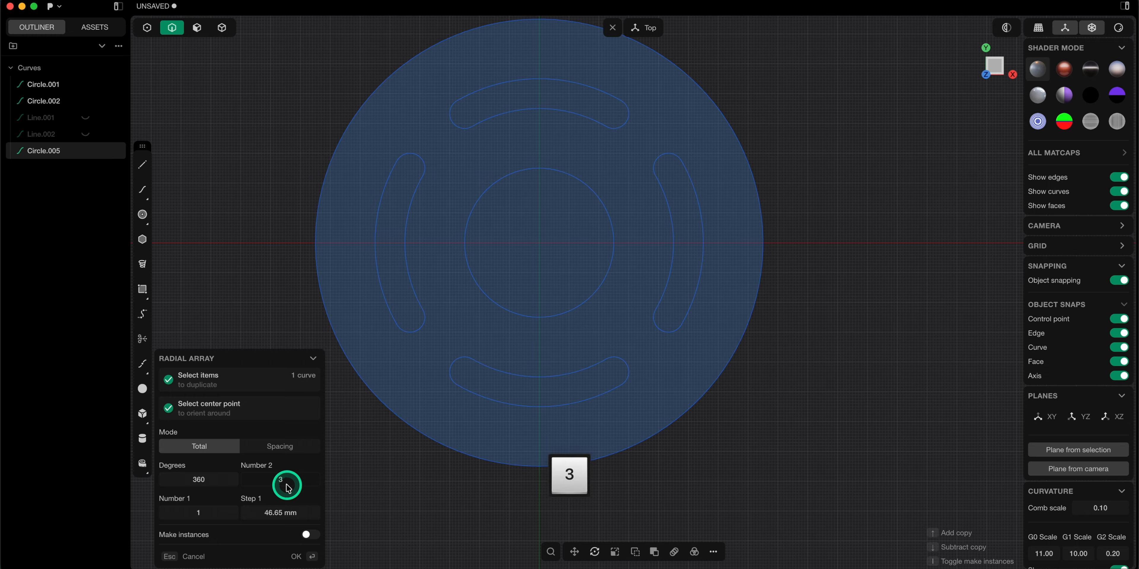
key("Return")
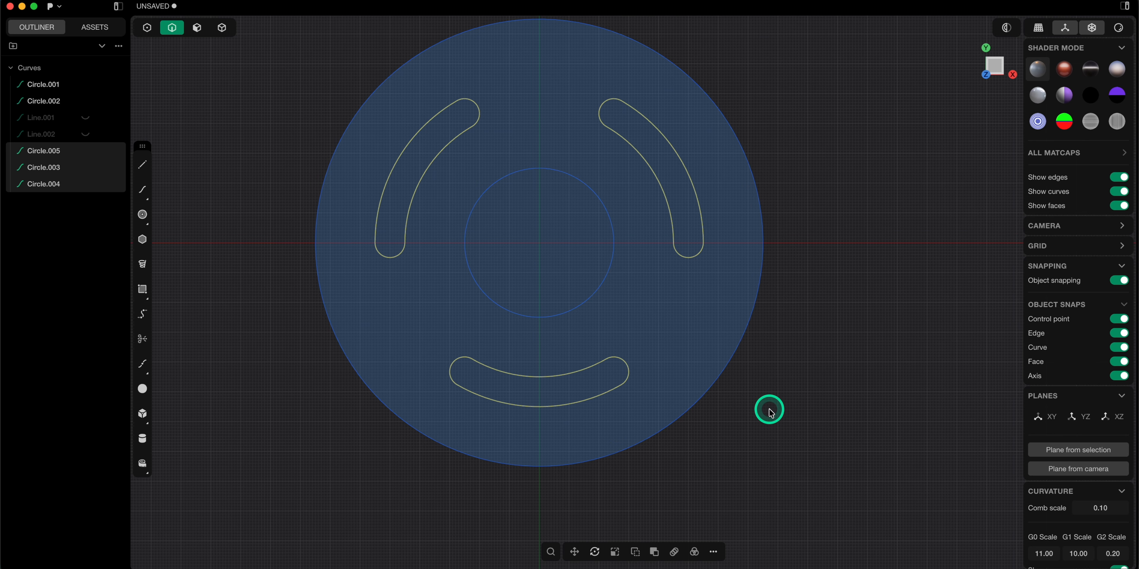
- Extrude the flange region between the outer circle, centre hole and slots by 10 mm into a solid
middle_click_drag(769, 411, 752, 318)
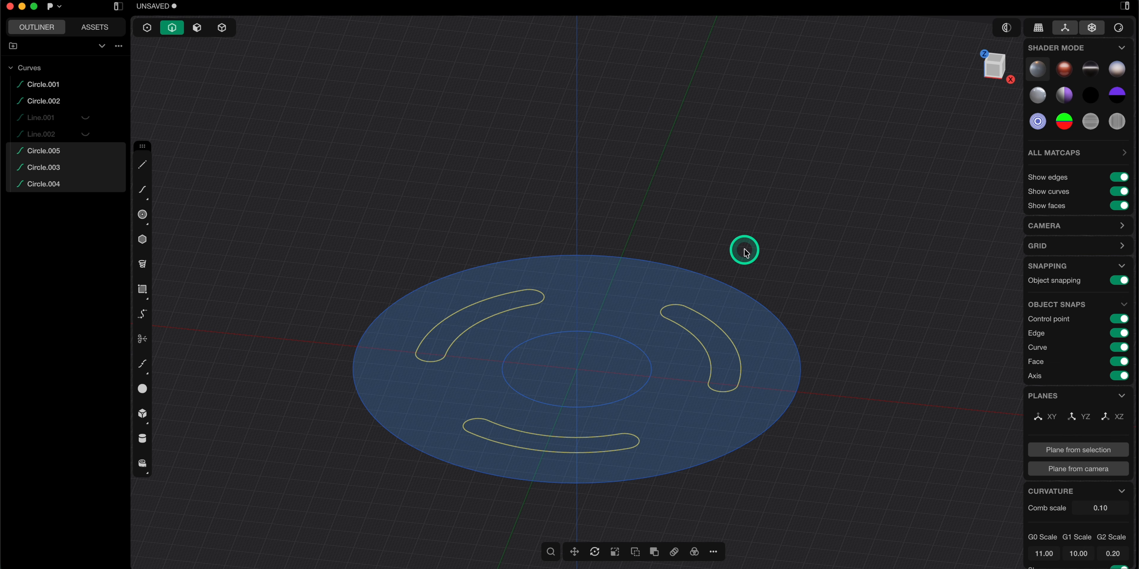
mouse_move(755, 238)
middle_mouse_down()
mouse_move(757, 224)
mouse_move(759, 240)
middle_mouse_up()
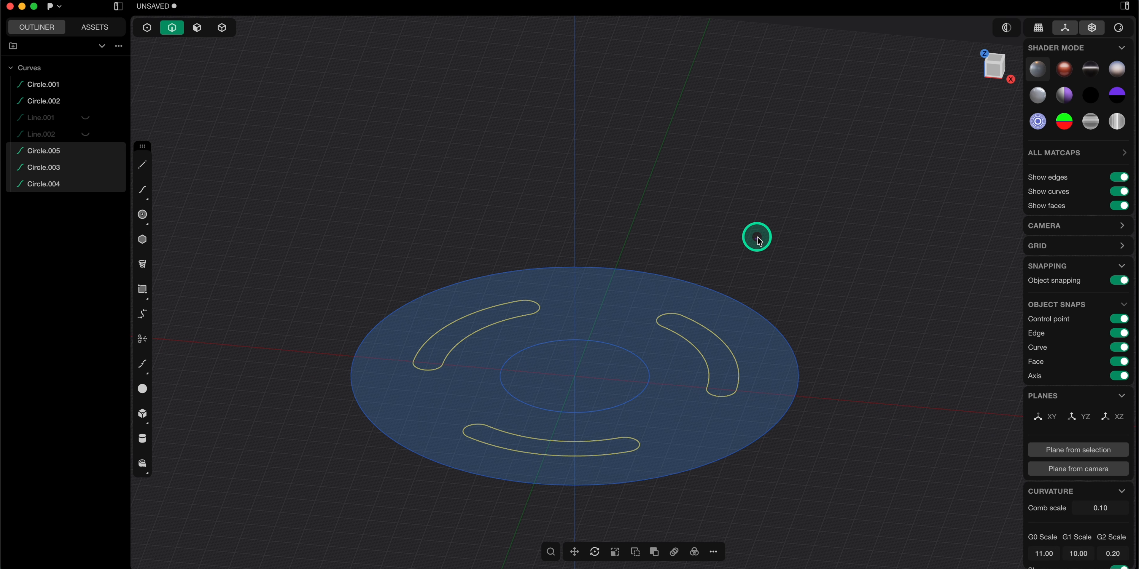
scroll(684, 198, "up", 2)
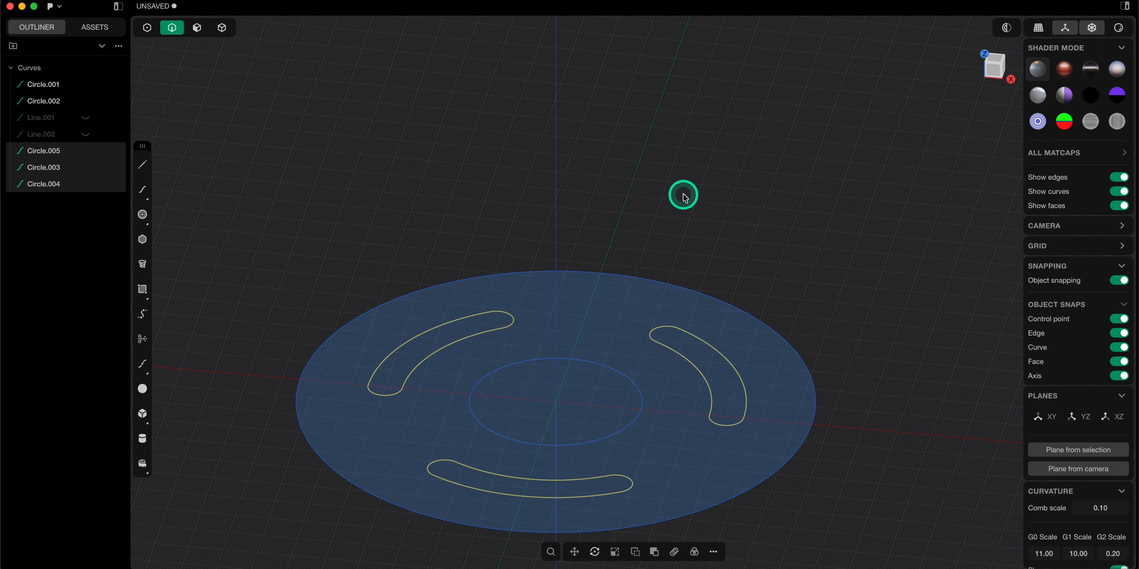
scroll(684, 199, "down", 3)
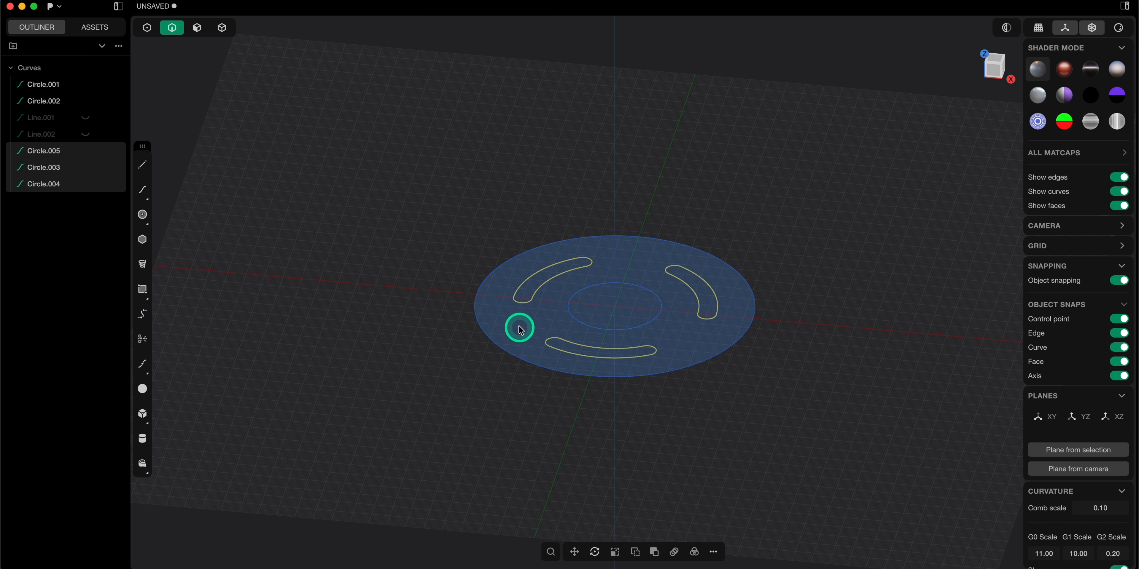
left_click(197, 36)
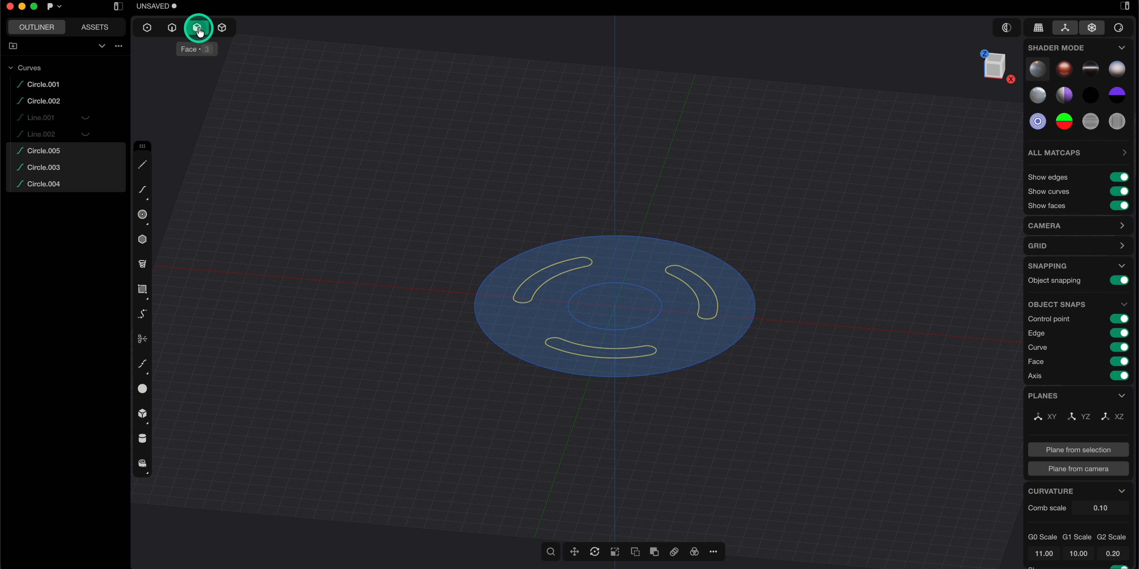
left_click(520, 328)
key("e")
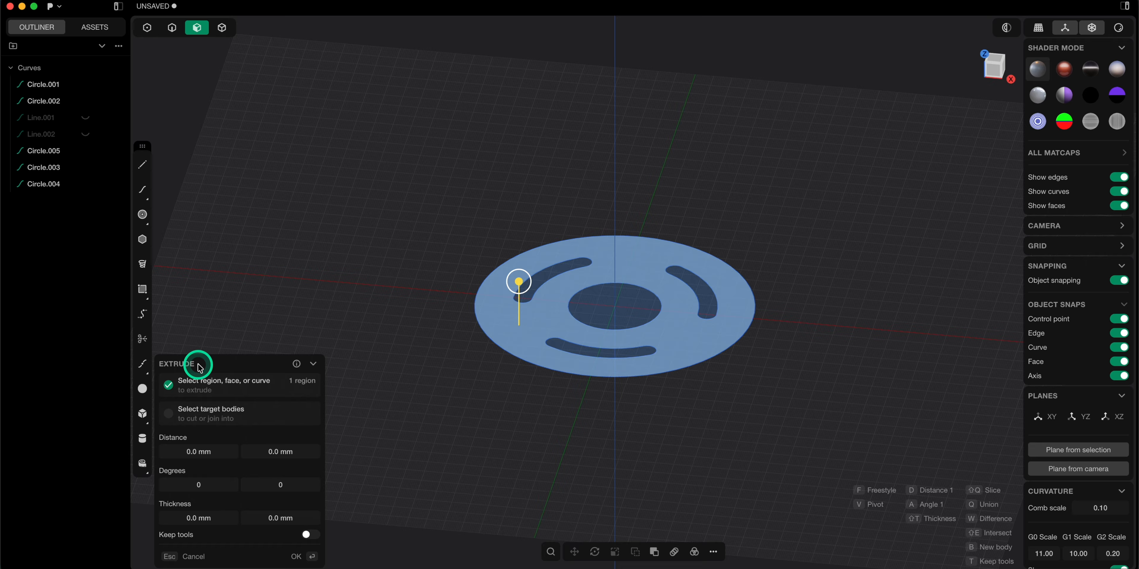
type("d10")
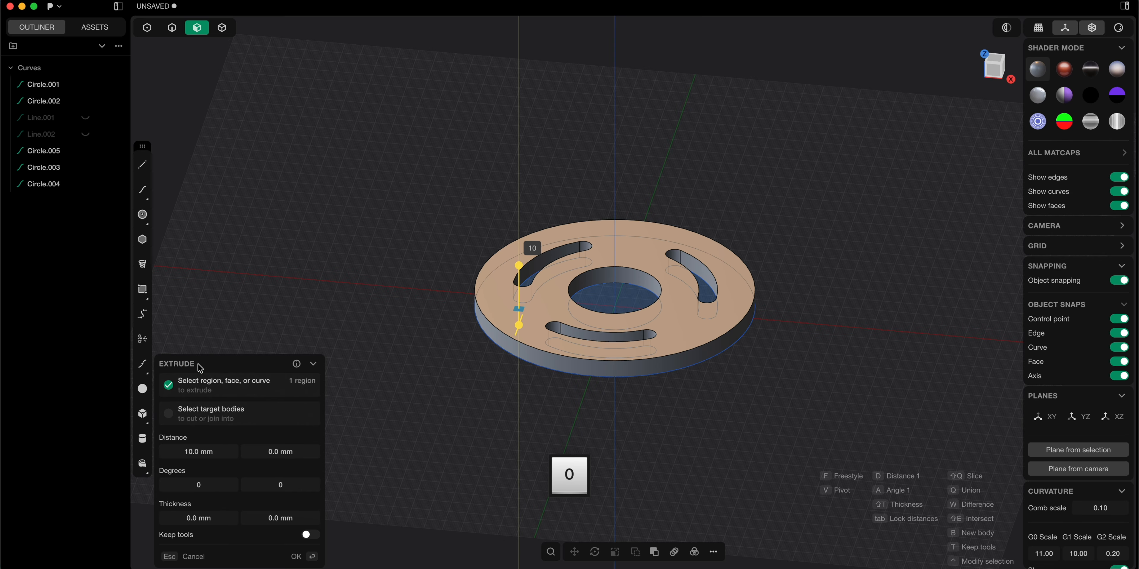
key("Return")
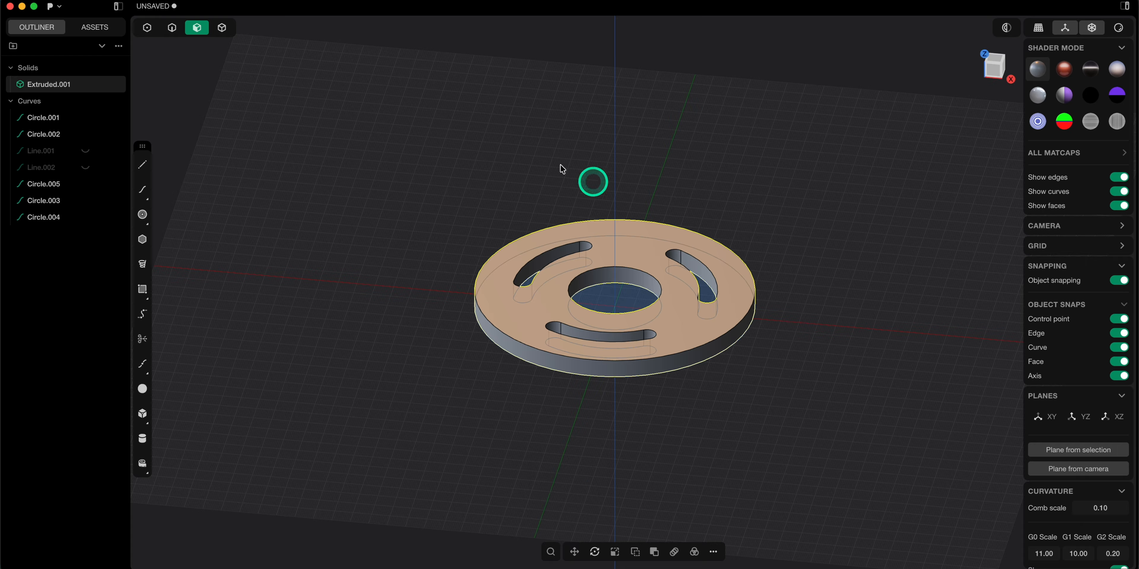
- Duplicate the upper edge of the flange's centre hole as a curve and offset it outward by 10 mm
left_click(171, 28)
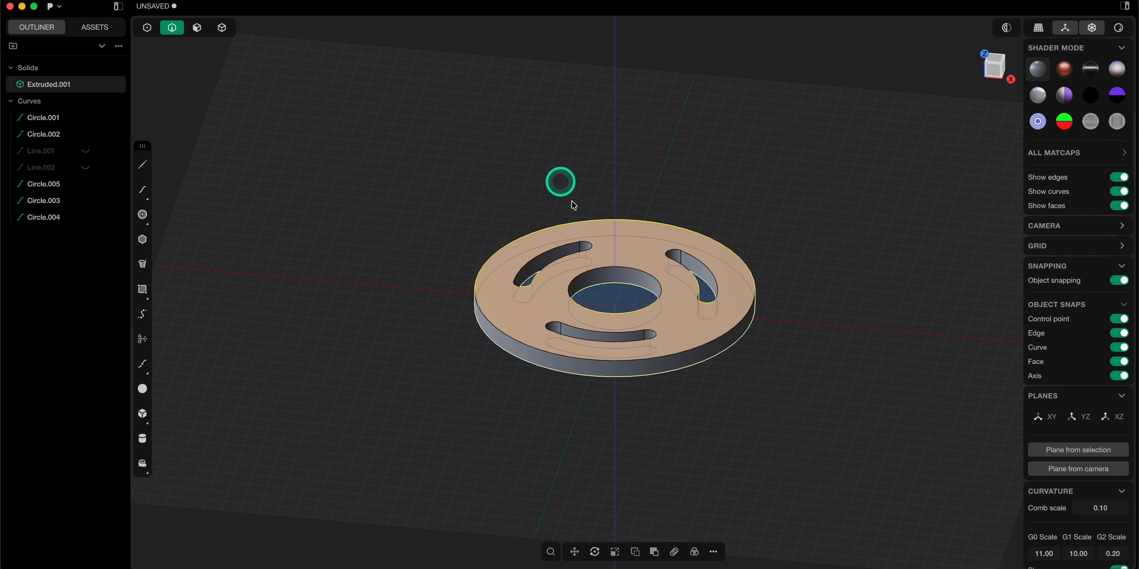
key("f")
scroll(632, 274, "up", 5)
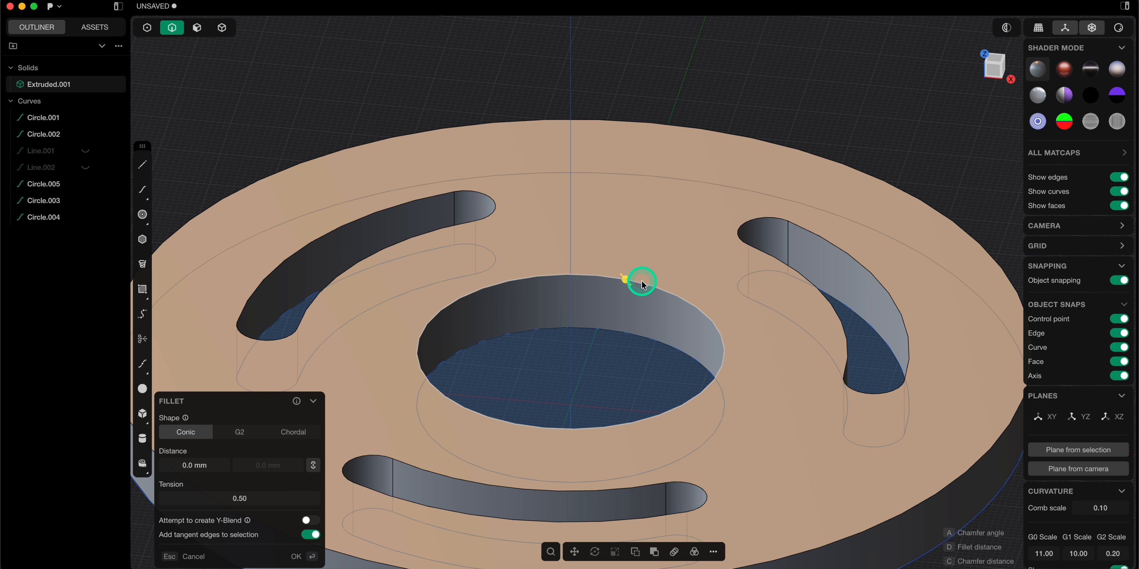
key("shift+d")
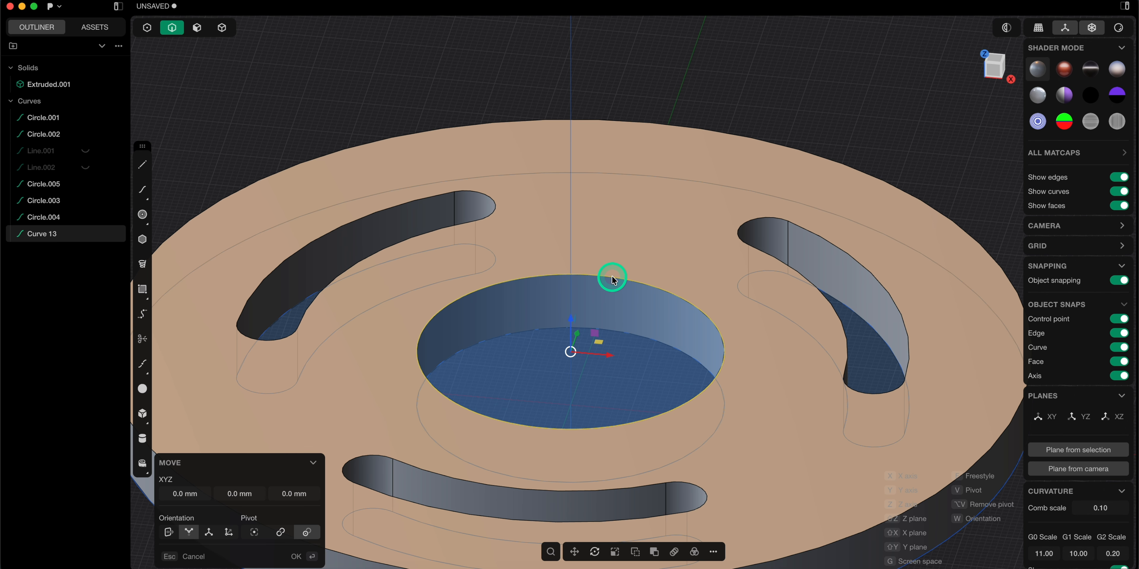
key("o")
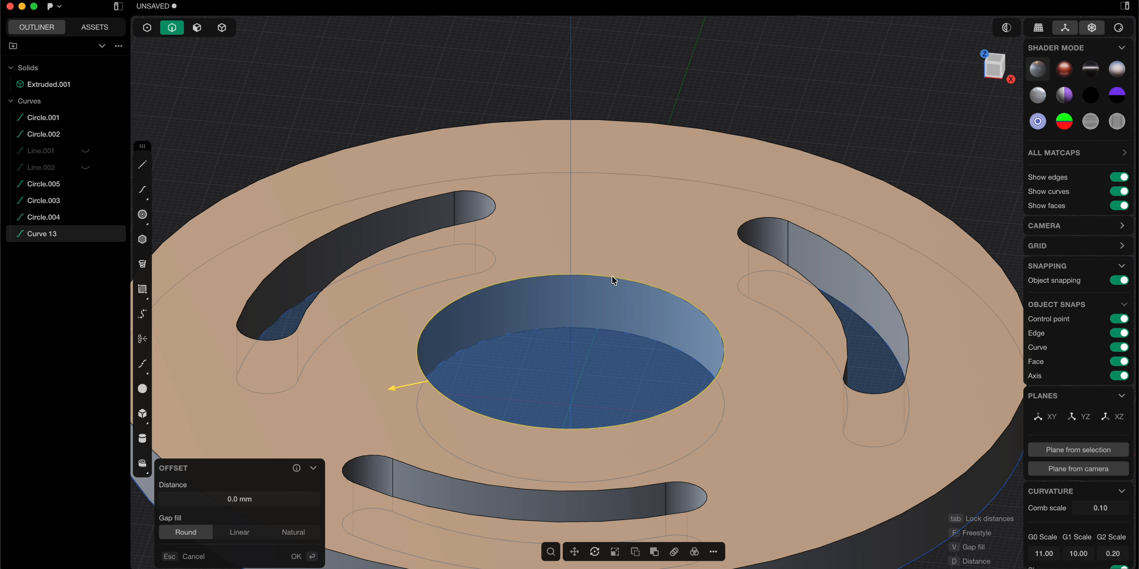
type("d10")
key("Return")
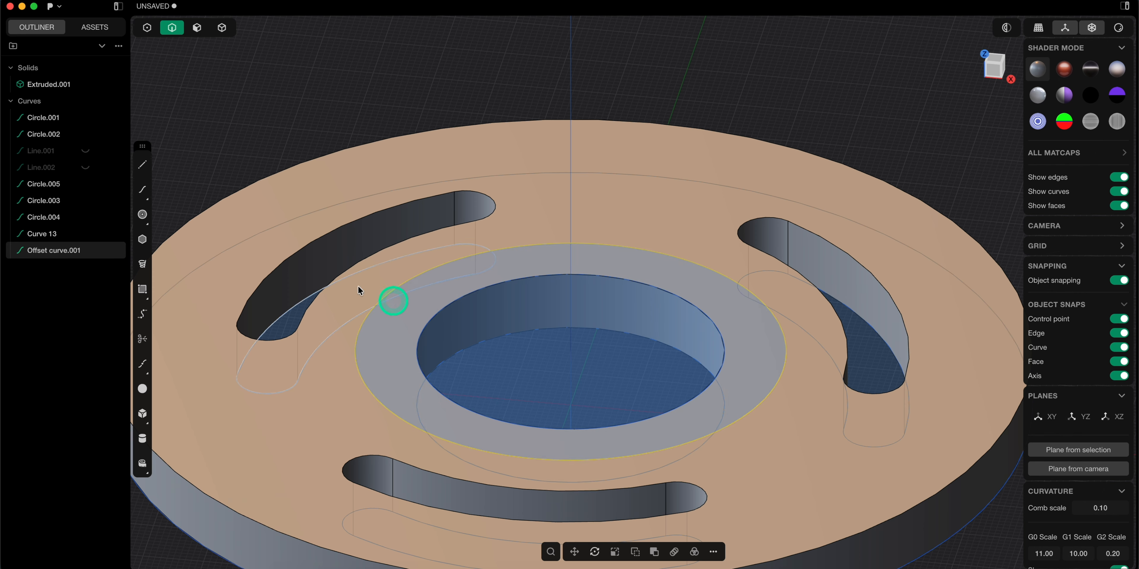
- Extrude the ring region around the centre hole 40 mm upward as a separate hub body
left_click(193, 35)
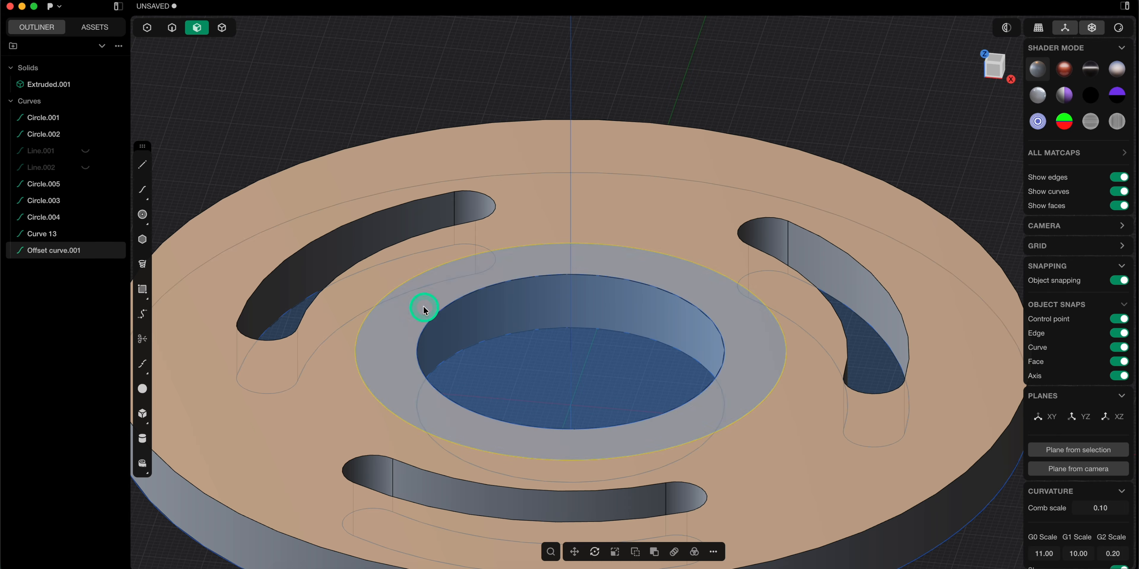
left_click(425, 308)
key("e")
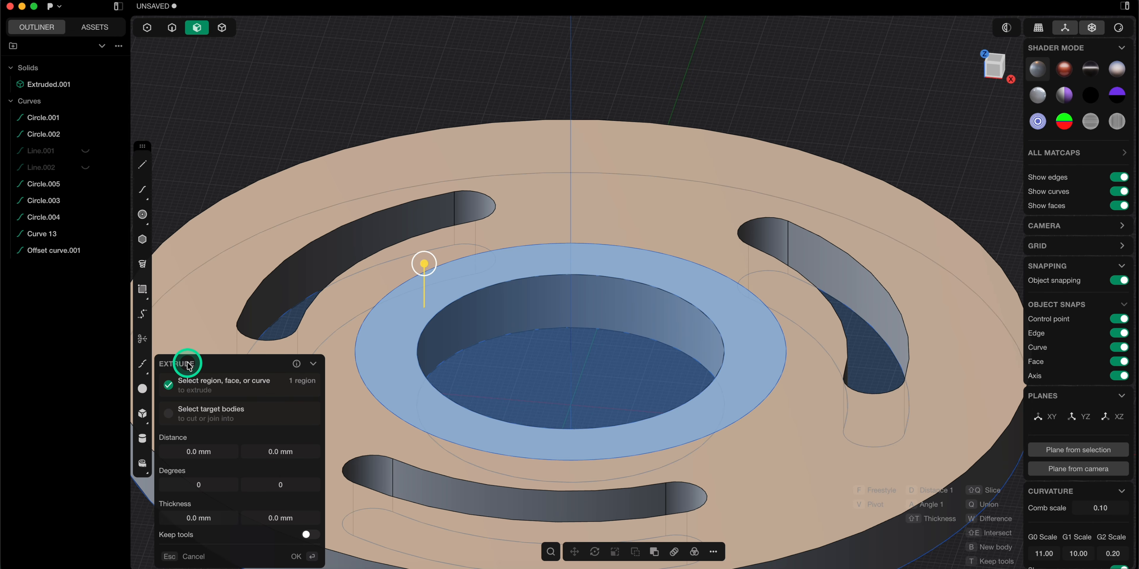
type("d")
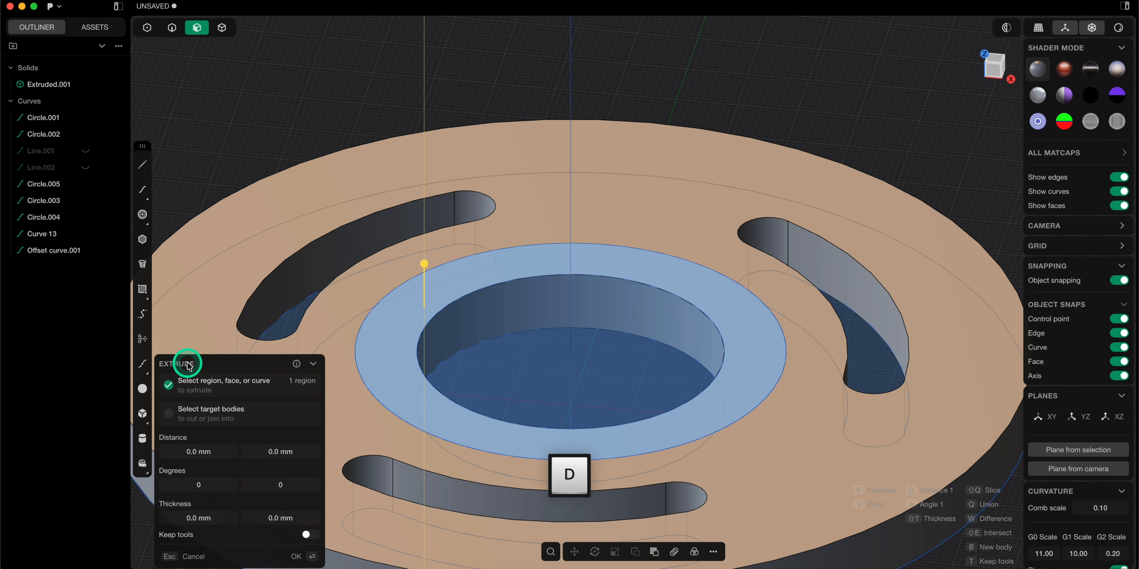
type("40")
key("Return")
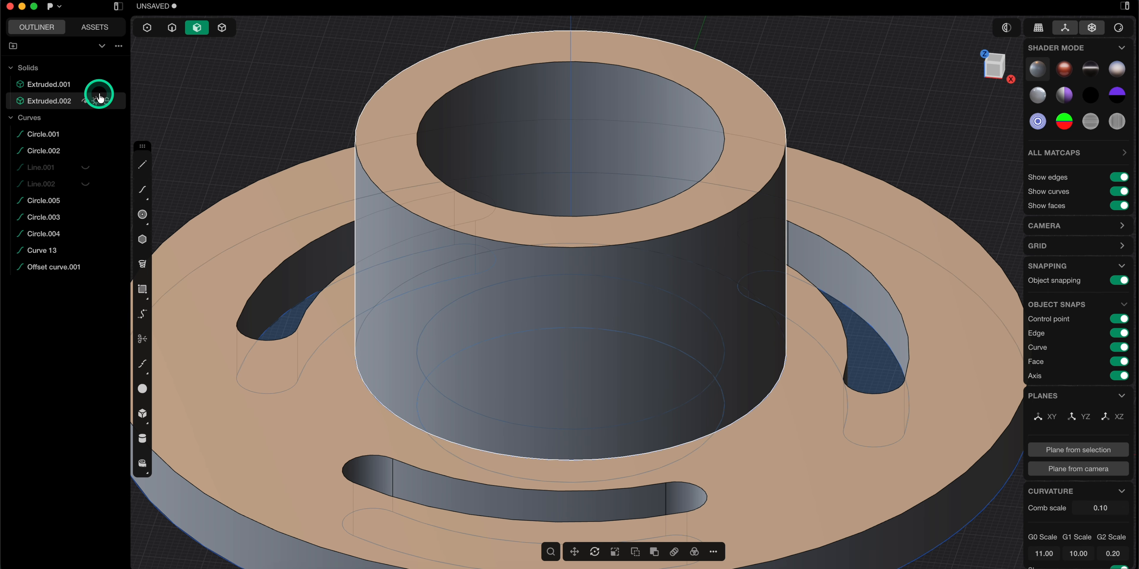
- Toggle the visibility of the solids to examine whether the hub and the flange are separate bodies
left_click(84, 102)
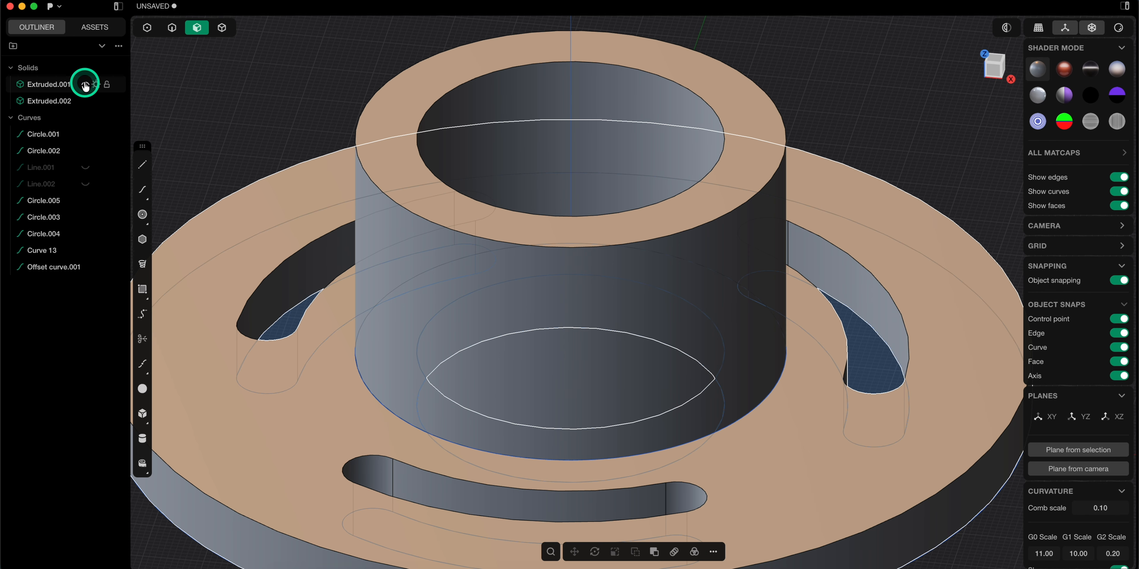
left_click(85, 84)
left_click(85, 84)
left_click(85, 101)
left_click(369, 142)
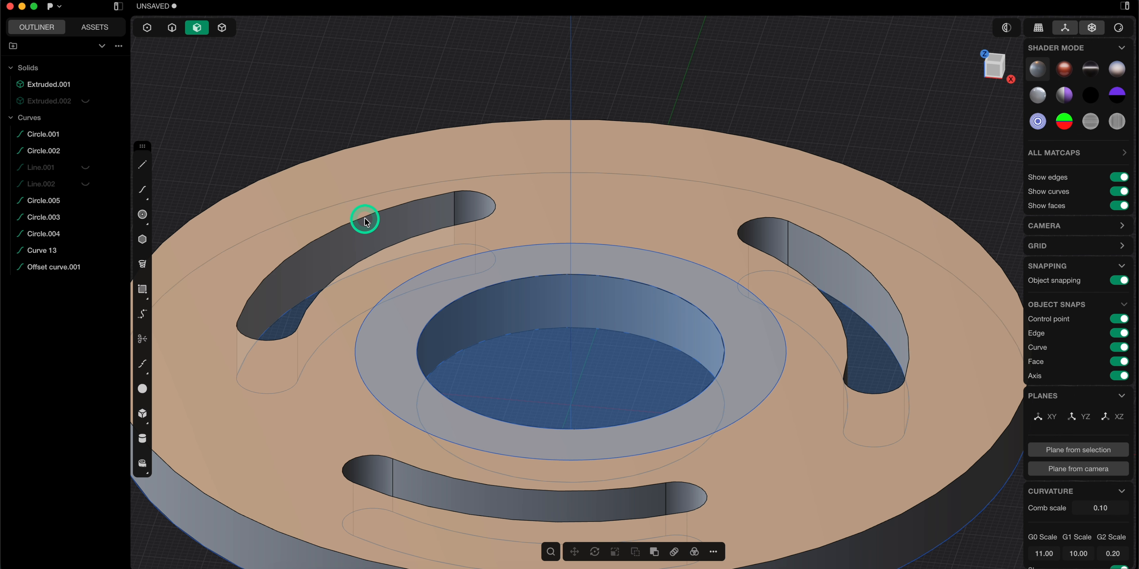
left_click(85, 101)
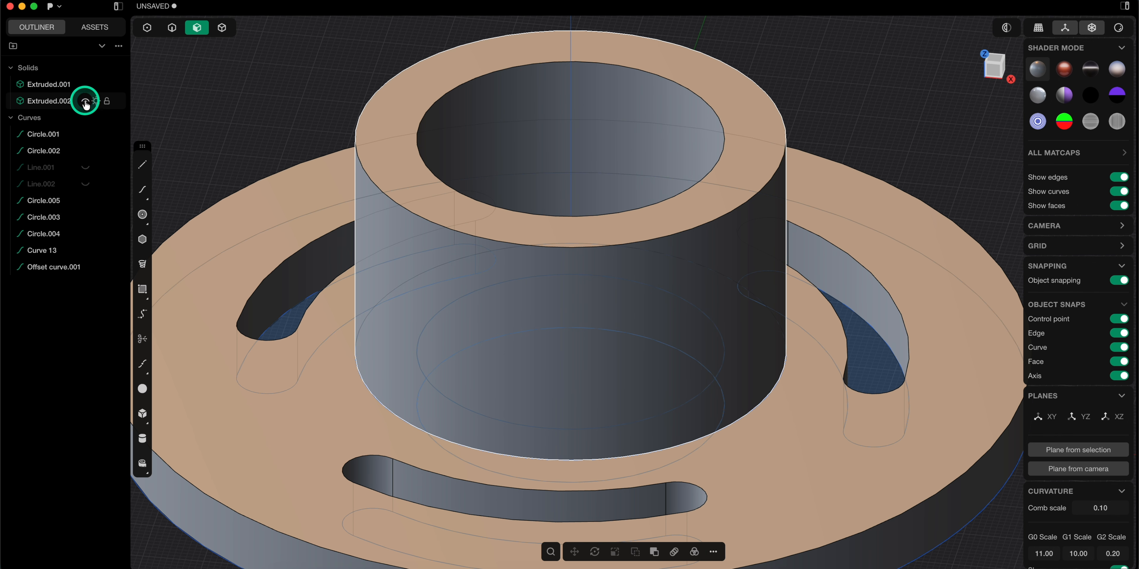
left_click(414, 267)
left_click(83, 82)
- Delete the separate hub solid, keeping the flange and the ring curves
left_click(44, 106)
left_click(43, 103)
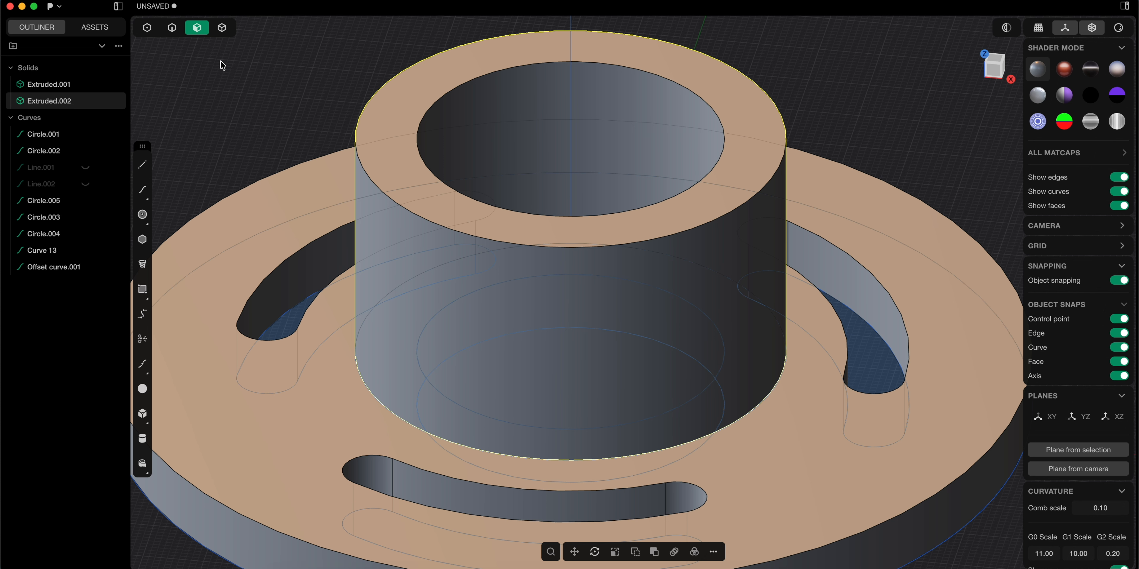
key("BackSpace")
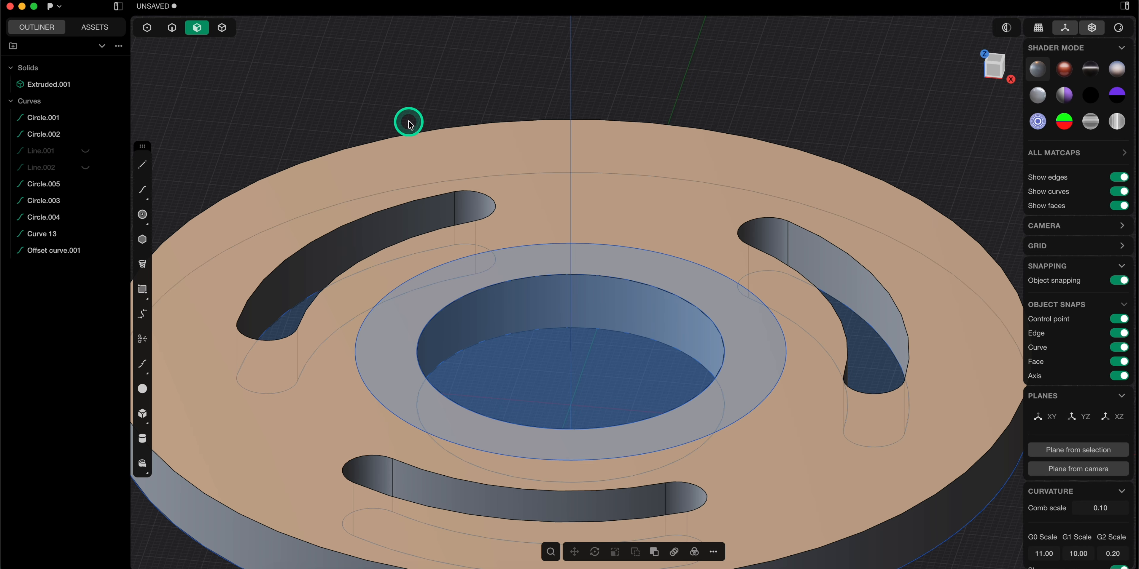
- Extrude the ring region around the centre hole 40 mm upward and union it with the flange body
left_click(398, 311)
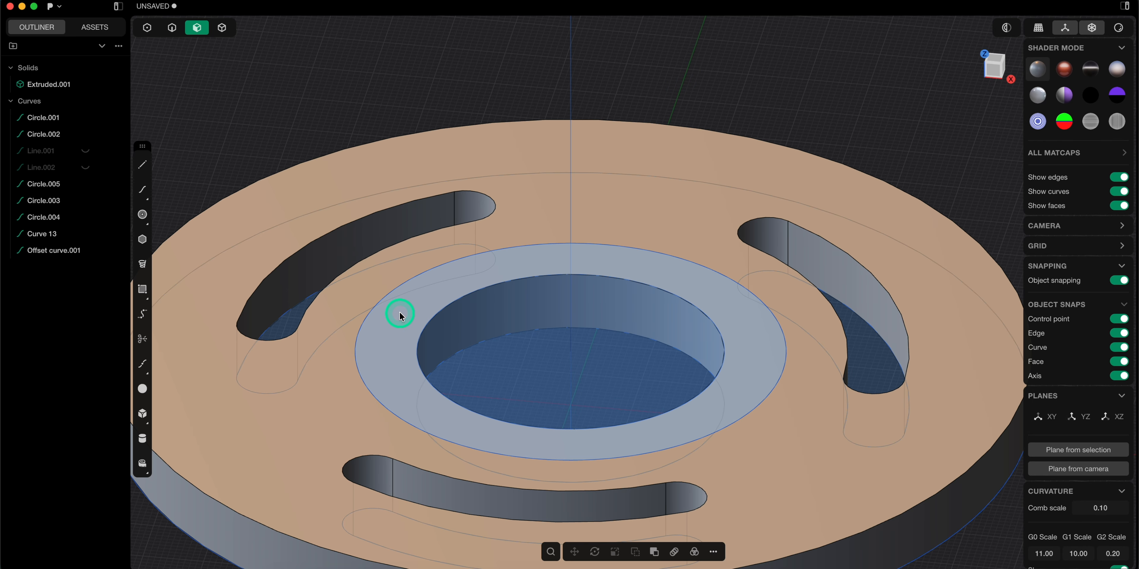
key("e")
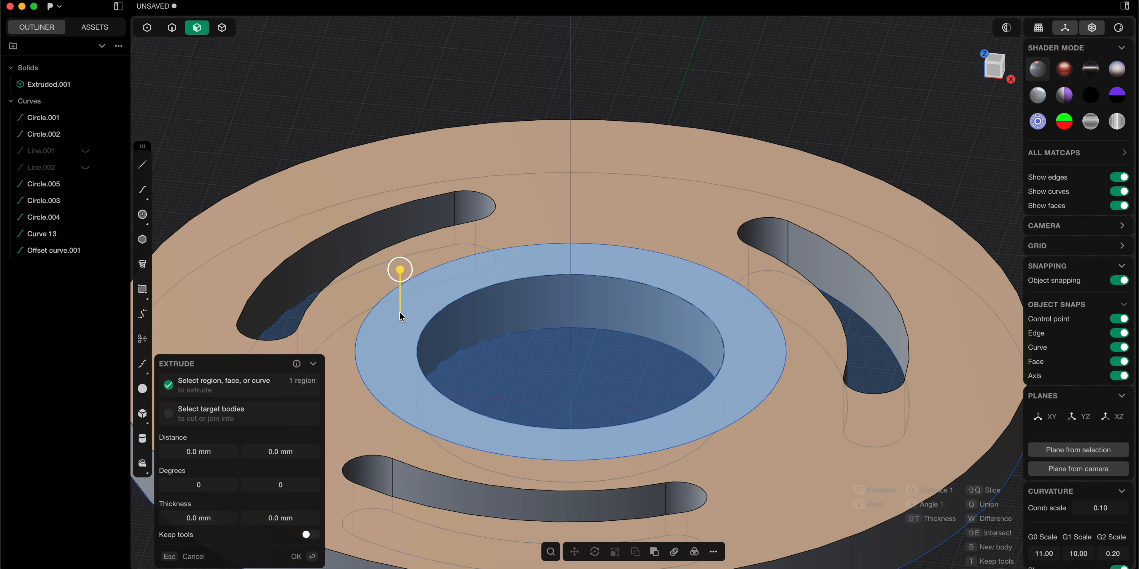
type("d40")
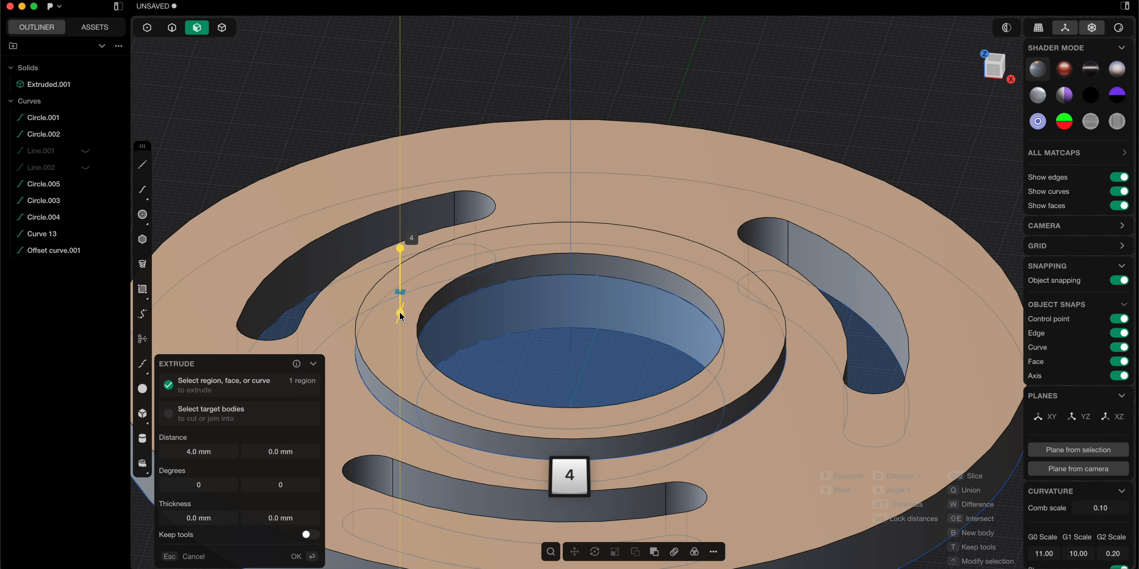
key("Return")
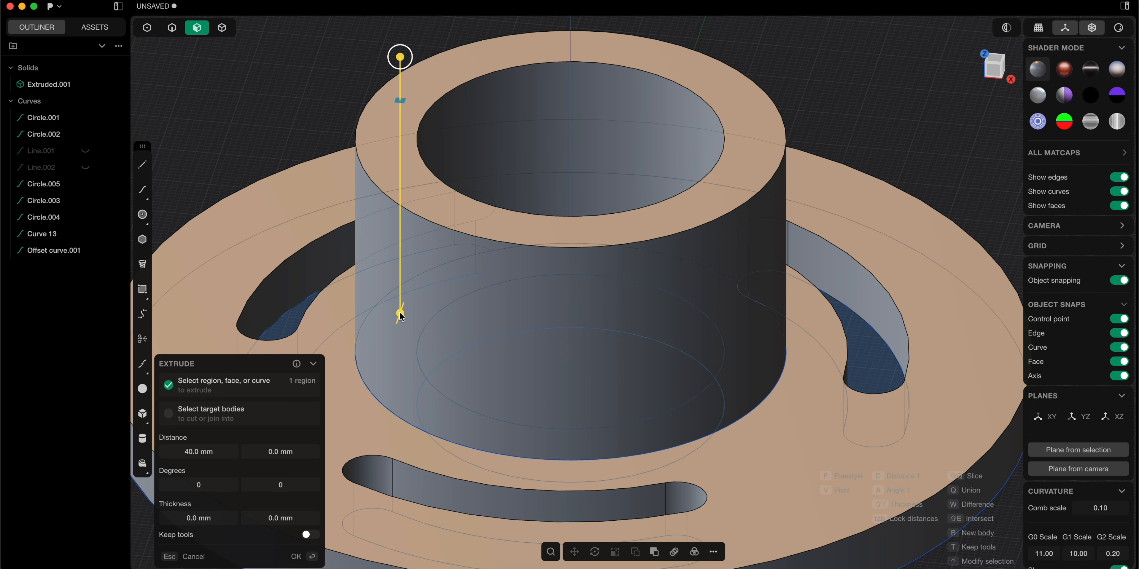
scroll(915, 230, "down", 3)
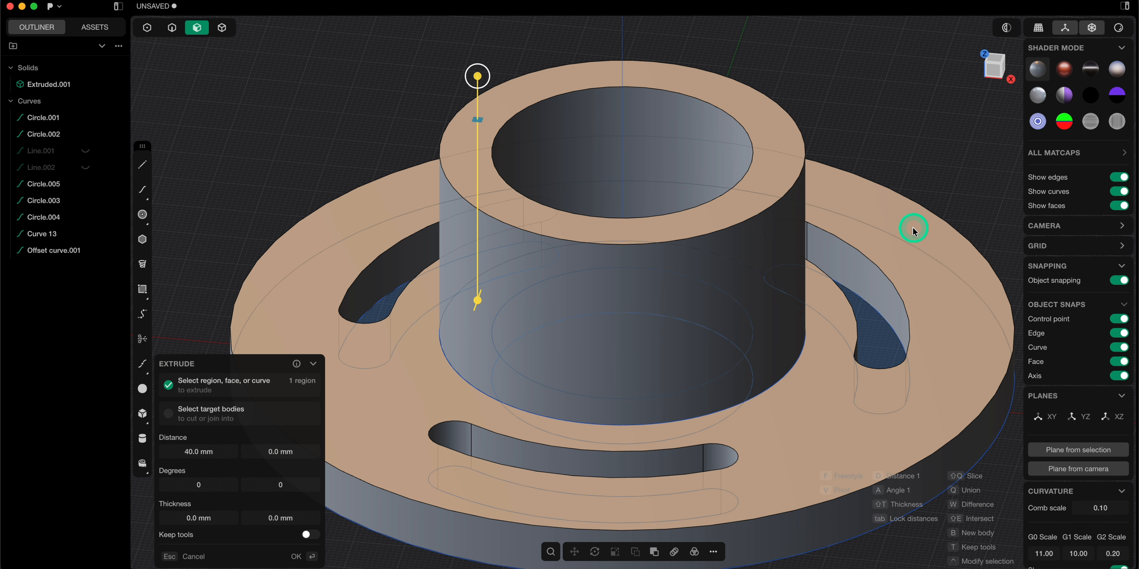
scroll(908, 479, "down", 1)
scroll(940, 499, "down", 2)
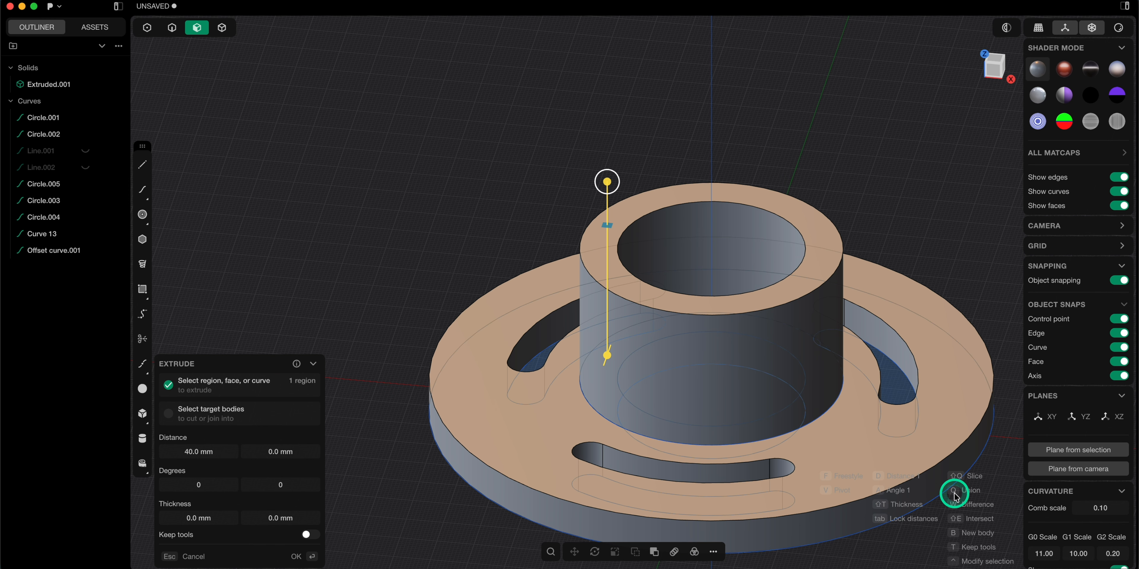
key("q")
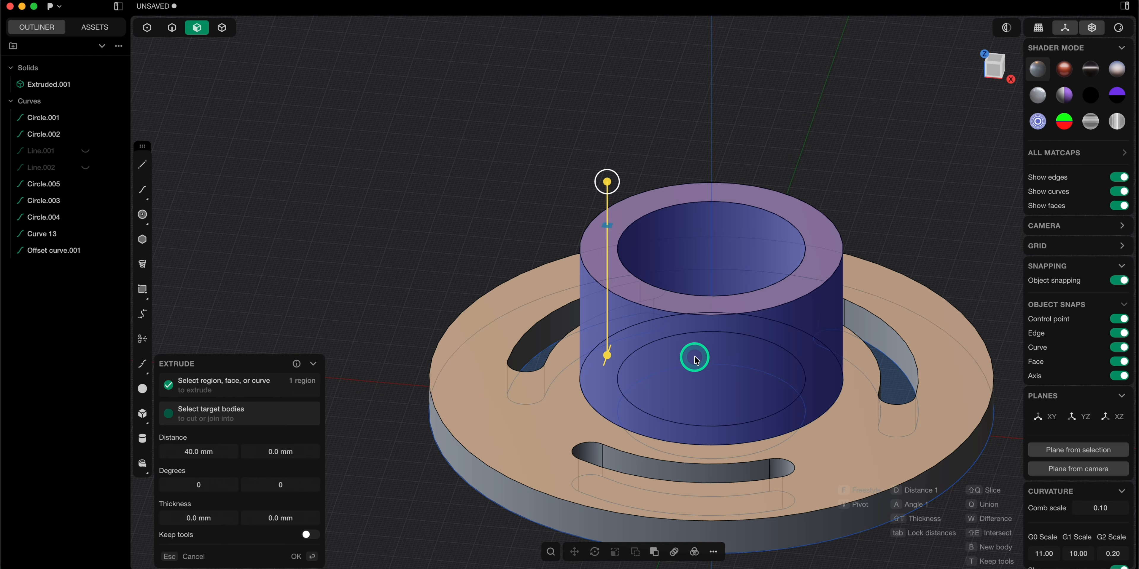
left_click(305, 556)
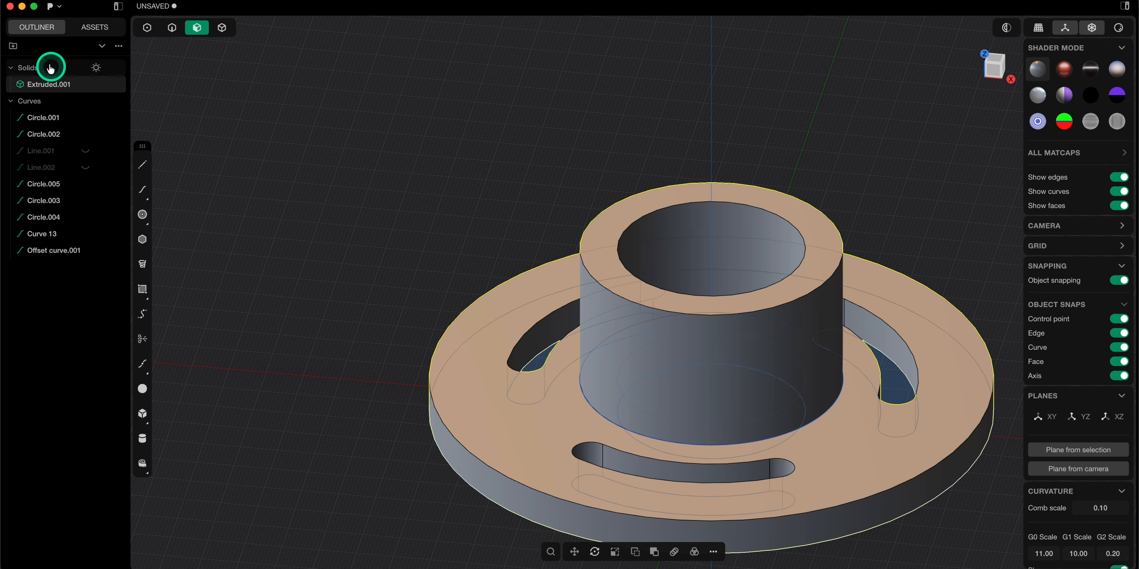
- Toggle the merged solid's visibility off and on, and hide all the curves so only the solid is displayed
left_click(86, 83)
left_click(86, 84)
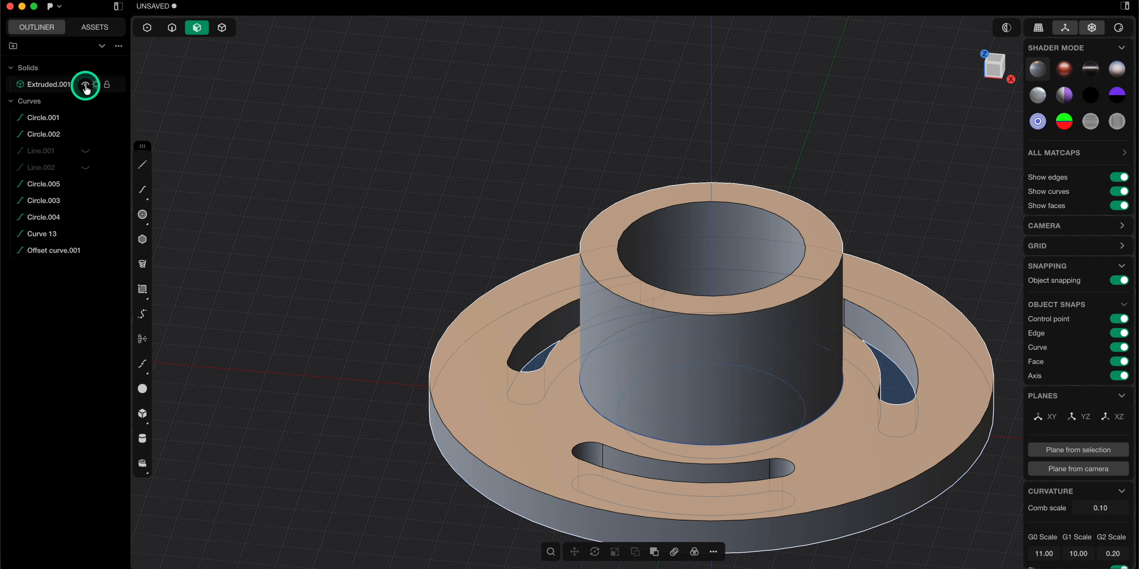
left_click(36, 106)
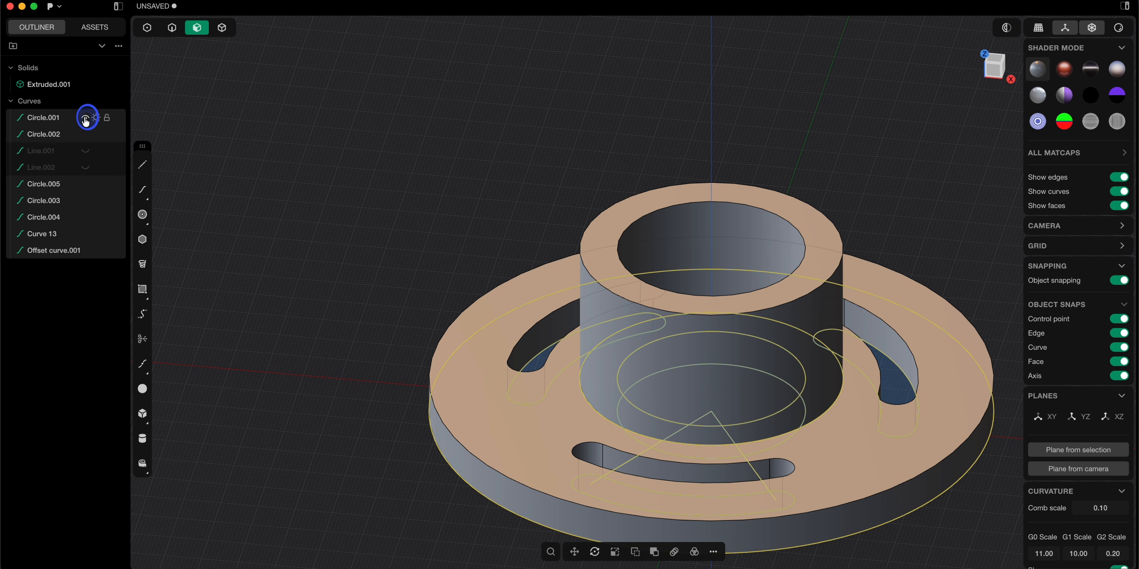
left_click(85, 118)
scroll(410, 185, "down", 3)
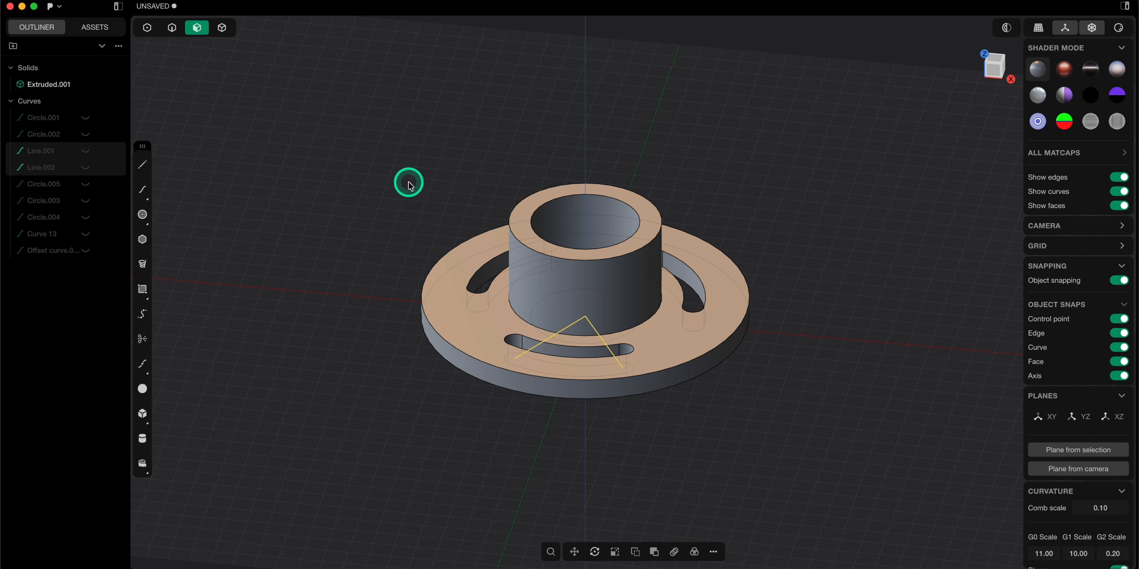
scroll(789, 191, "up", 5)
left_click(764, 196)
scroll(858, 205, "down", 3)
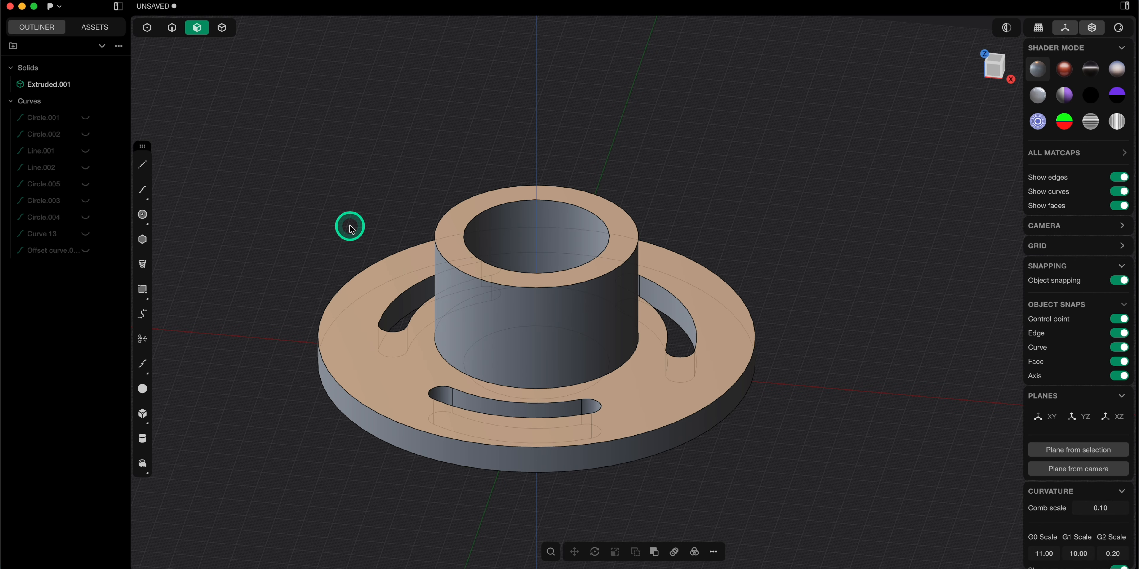
- Fillet the edge where the hub's outer wall meets the flange's top face with a 5 mm distance
key("2")
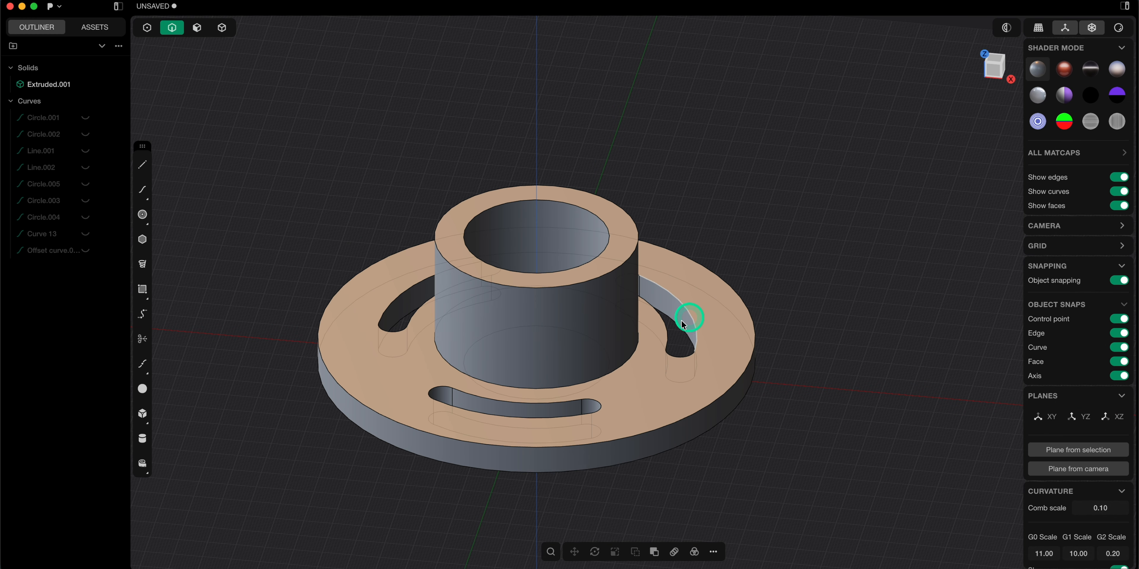
left_click(631, 364)
key("f")
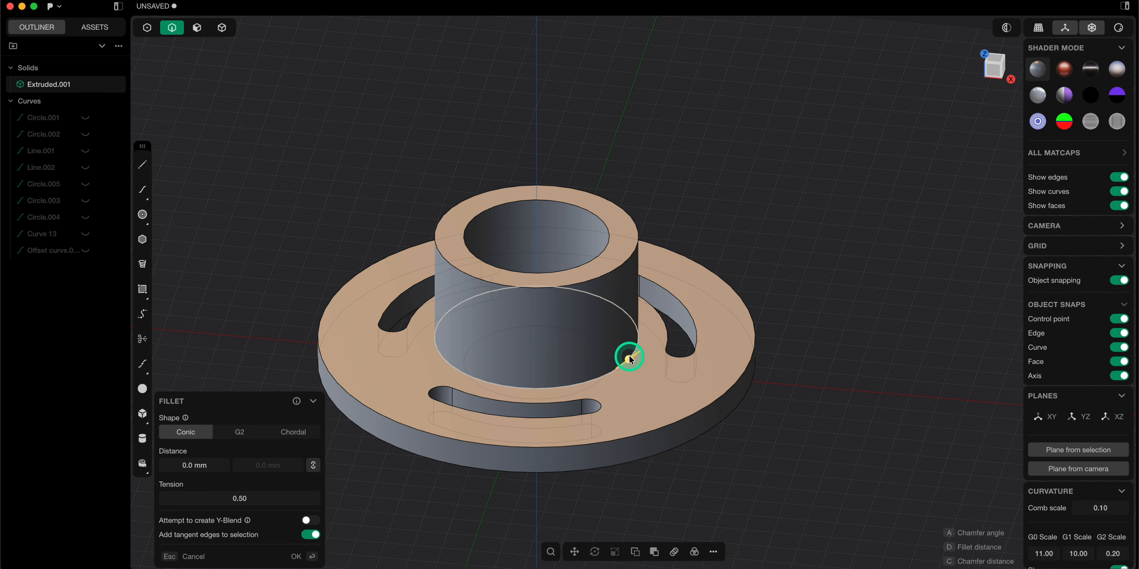
key("d")
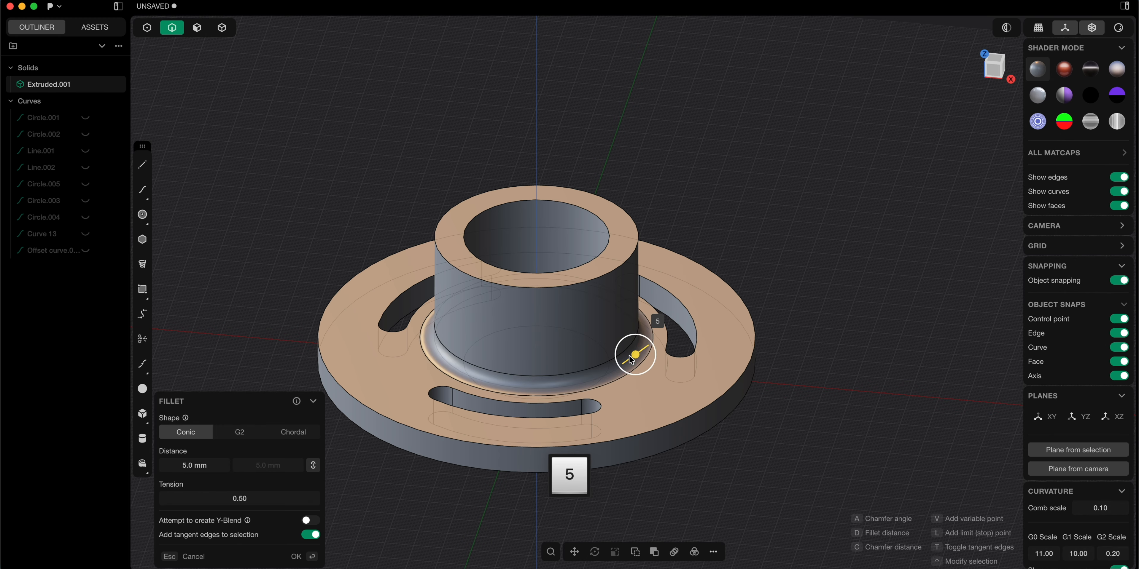
key("Return")
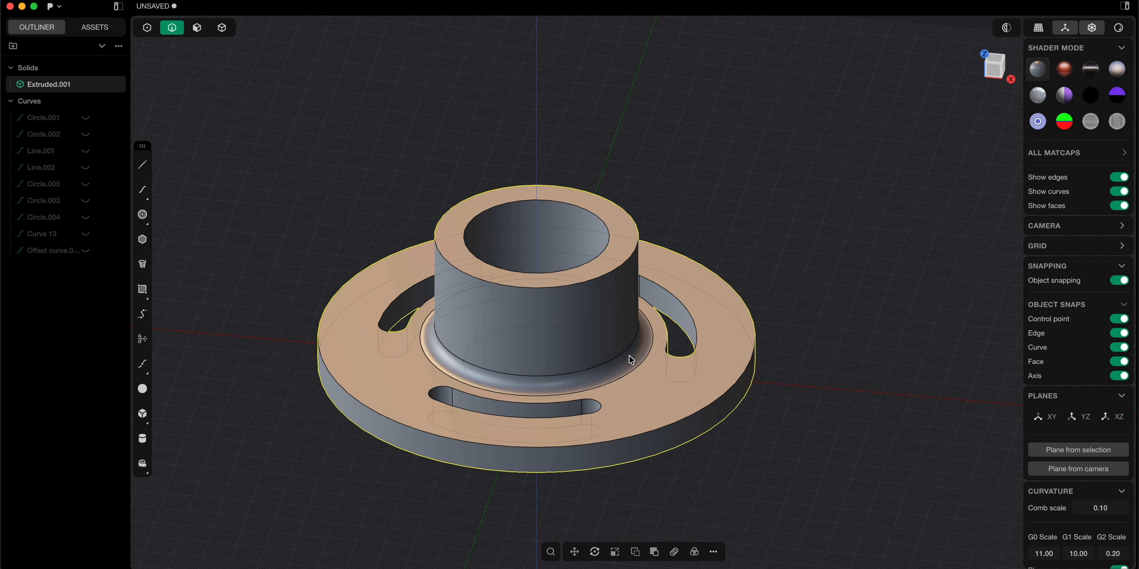
- Chamfer the edges of the flange's top face by 1 mm, including the outer rim and the slot openings
key("3")
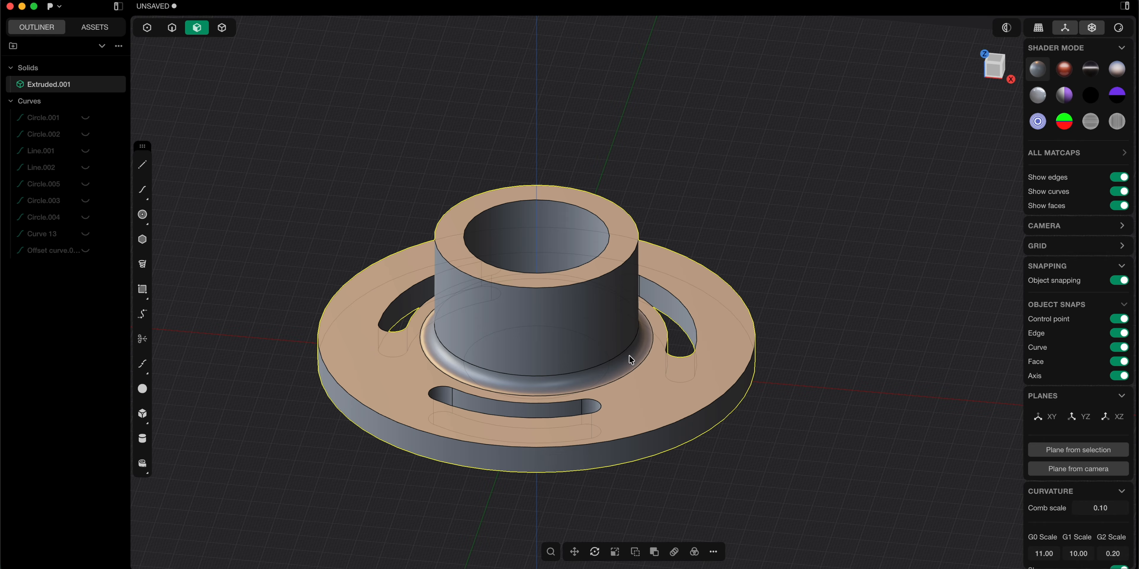
left_click(648, 393)
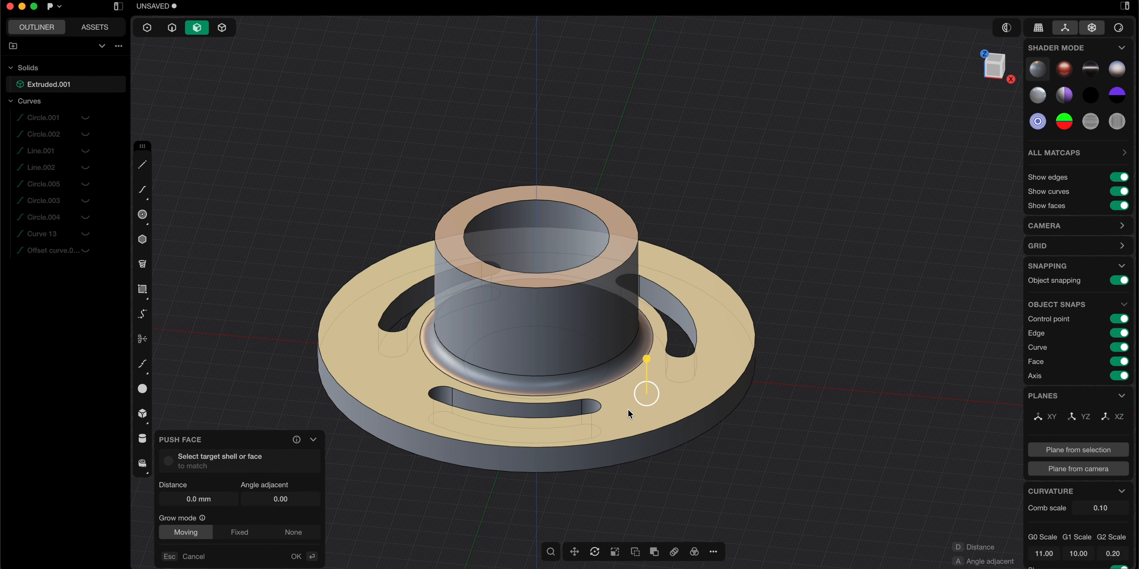
key("ctrl+2")
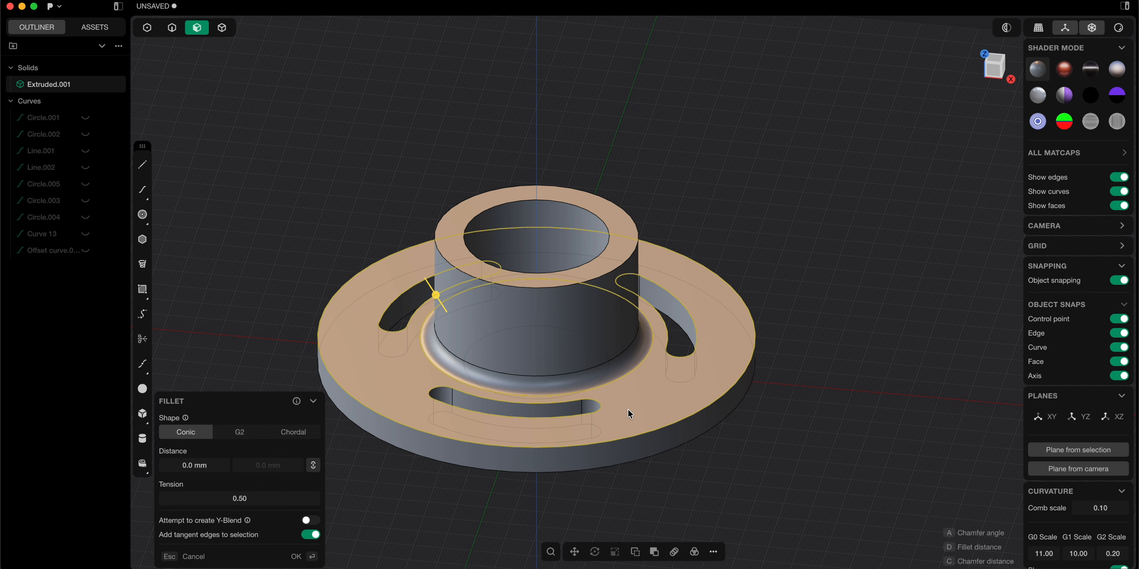
type("c")
type("1")
key("Return")
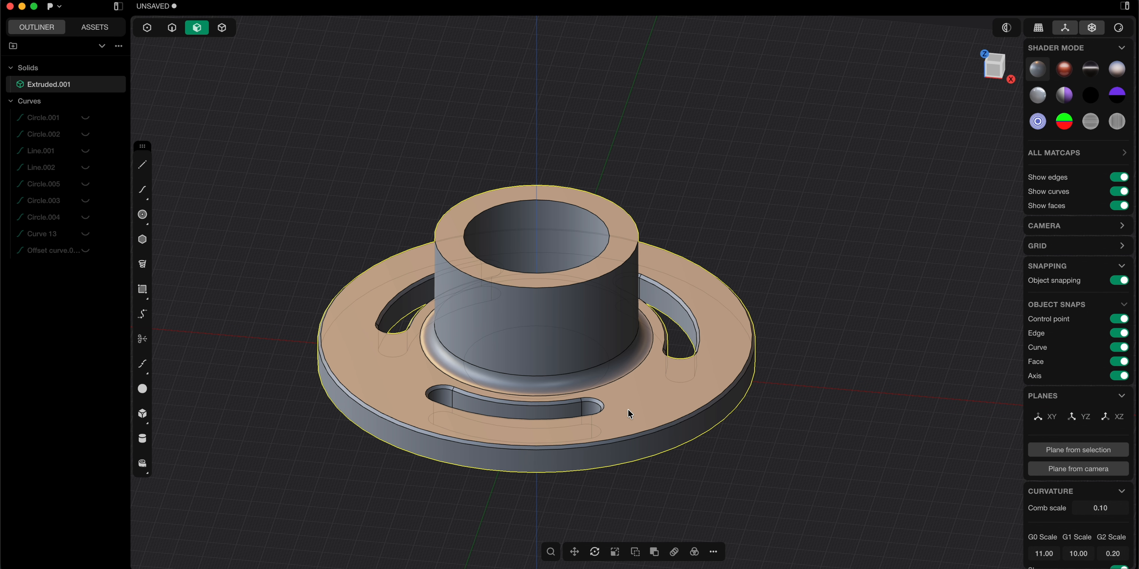
- Chamfer the inner and outer edges of the hub's top face by 1 mm and clear the selection
left_click(462, 214)
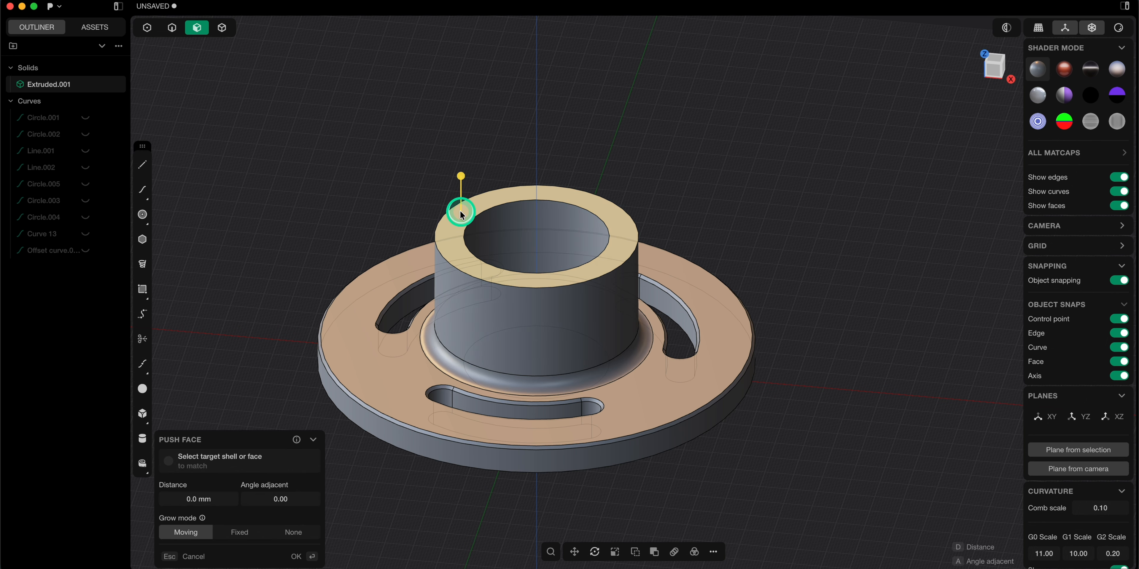
key("ctrl+2")
type("c")
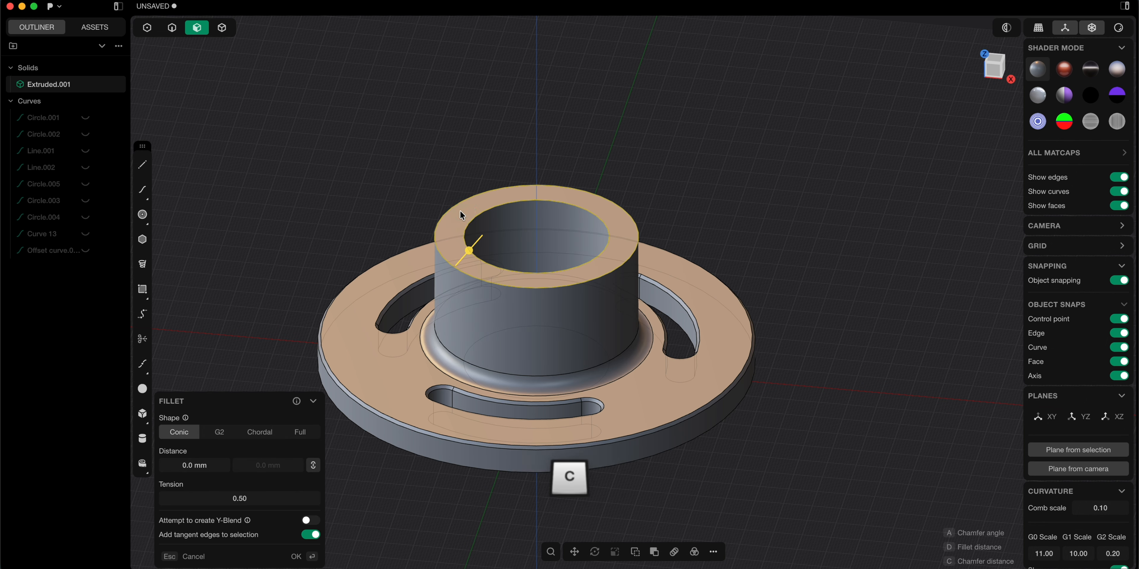
type("1")
key("Return")
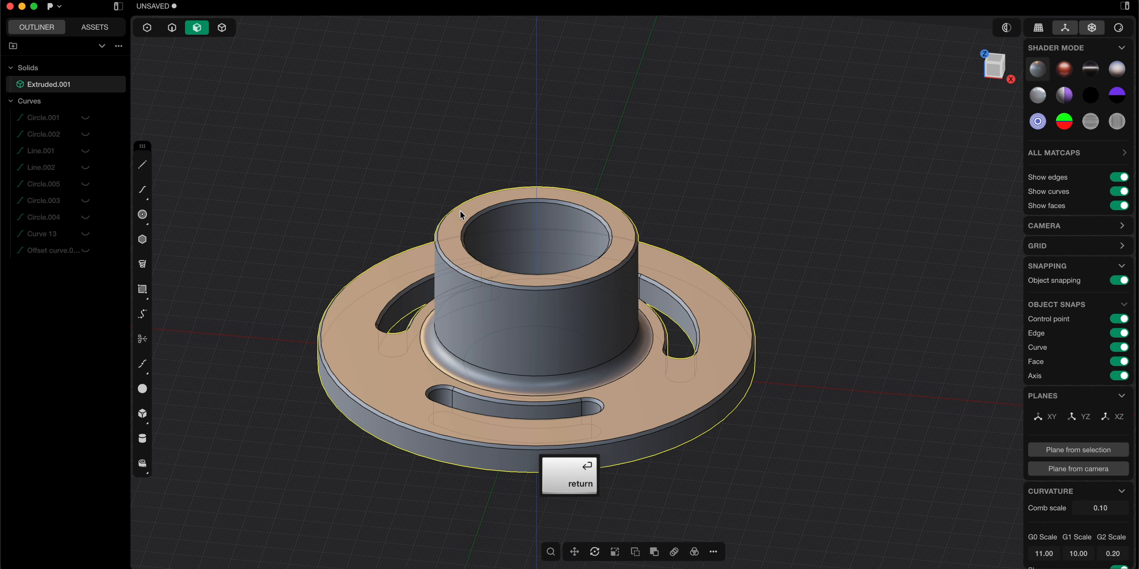
left_click(361, 122)
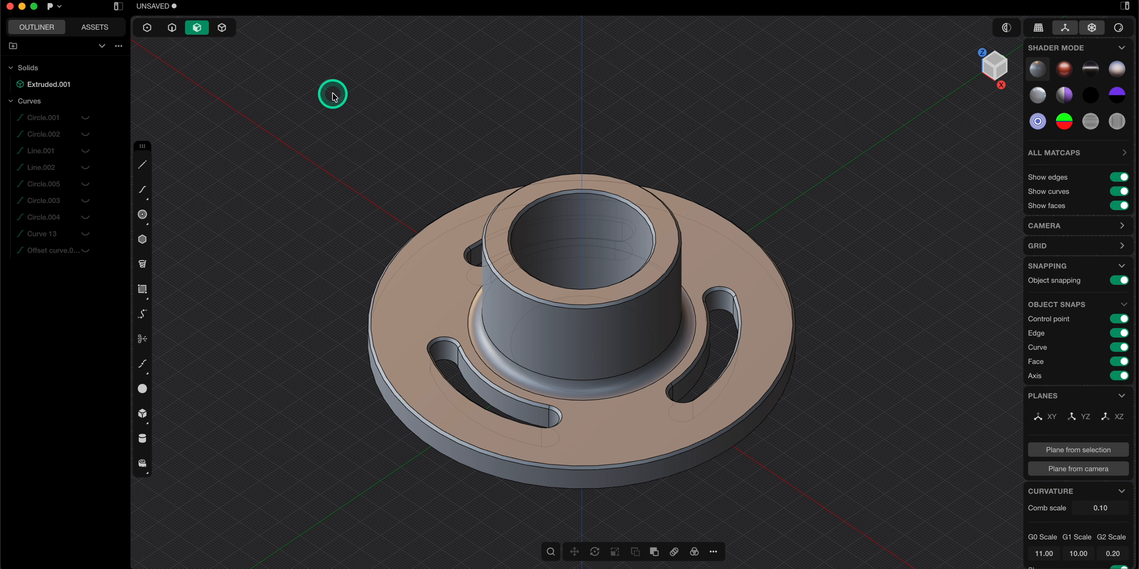
- Open the list of file commands for the unsaved model
left_click(59, 7)
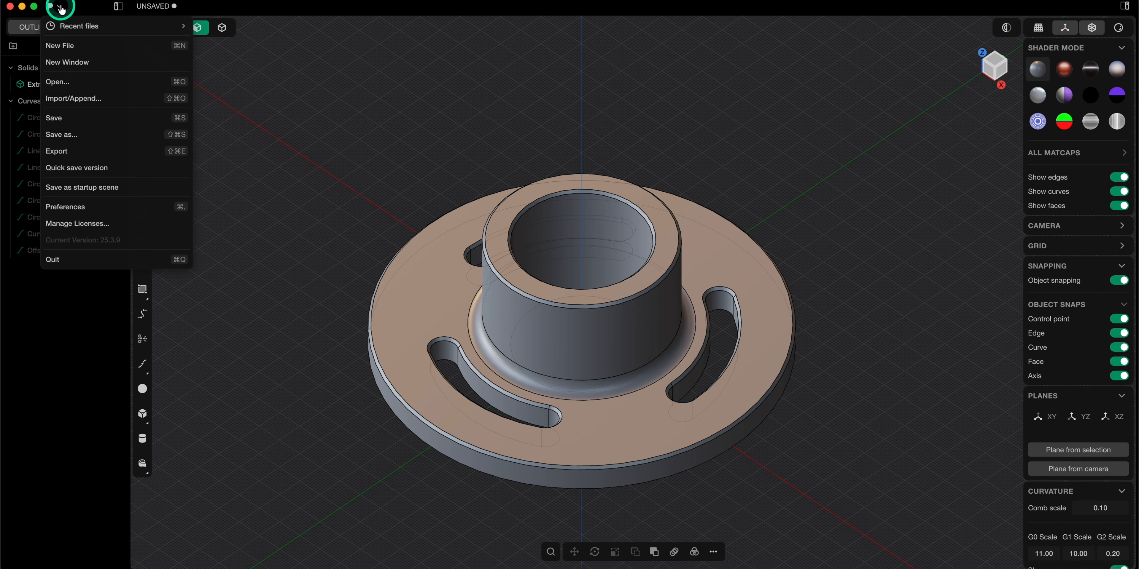